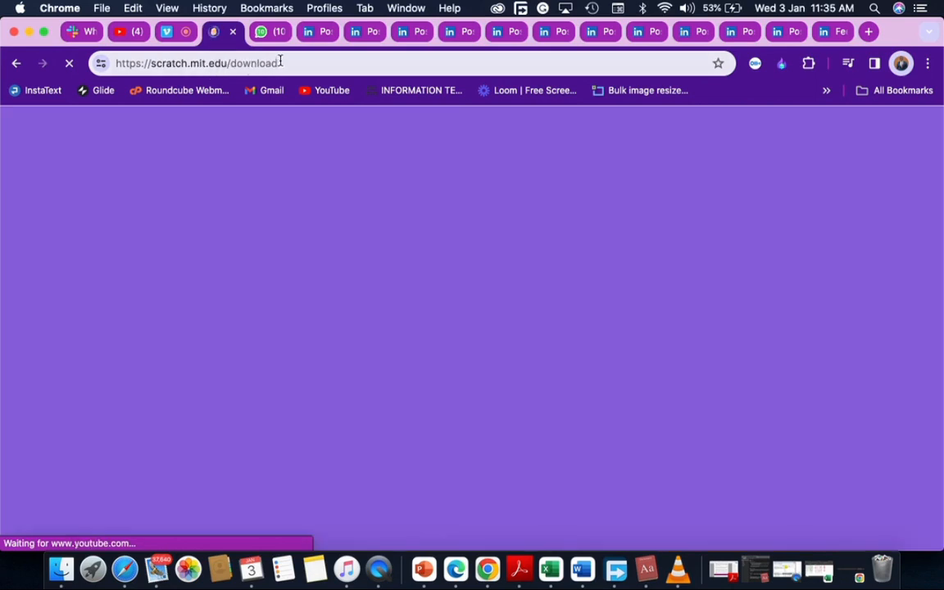
Show the Windows installation instructions on the Scratch download page and examine them along with the Older Versions section.
scroll(275, 330, "down", 3)
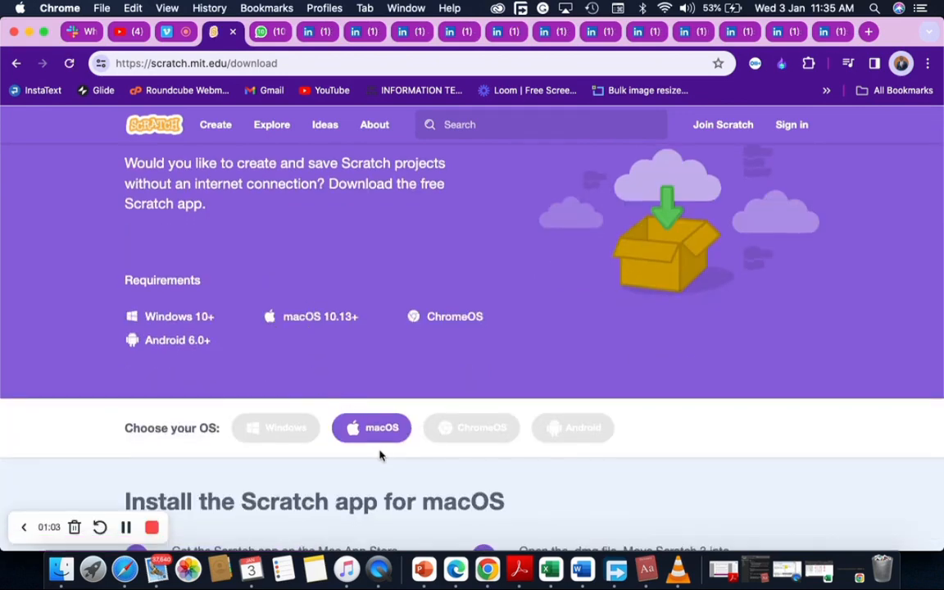
scroll(380, 455, "down", 4)
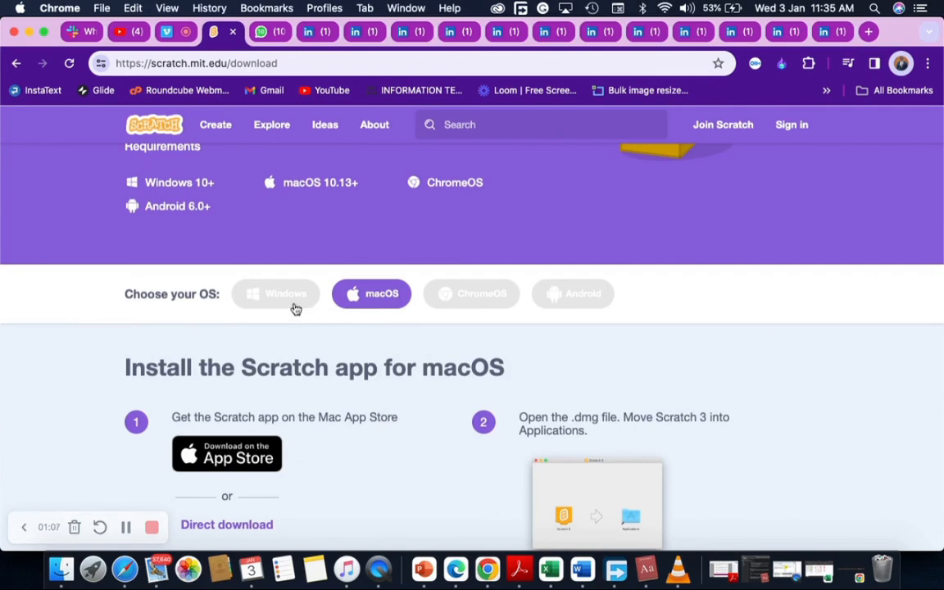
left_click(288, 304)
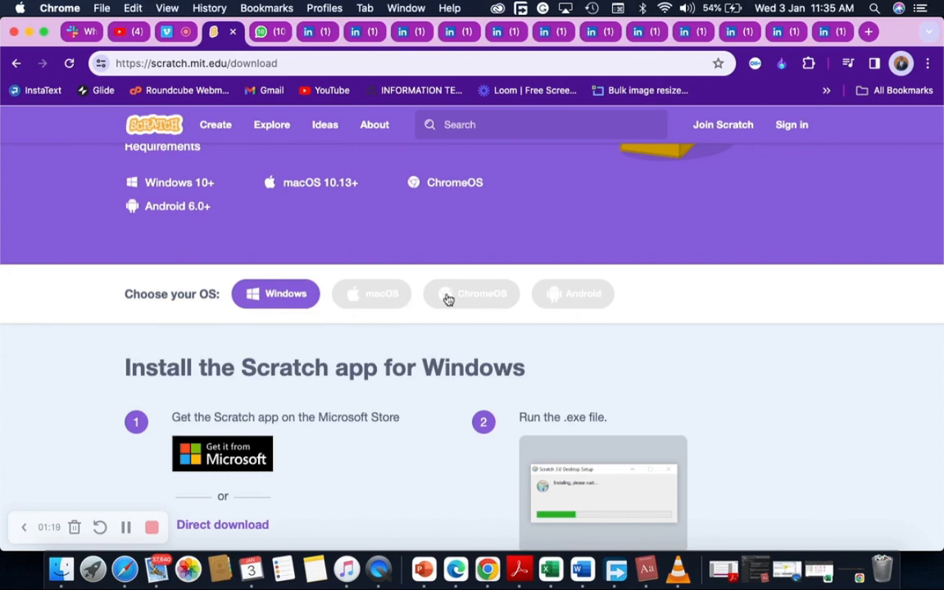
scroll(297, 317, "down", 3)
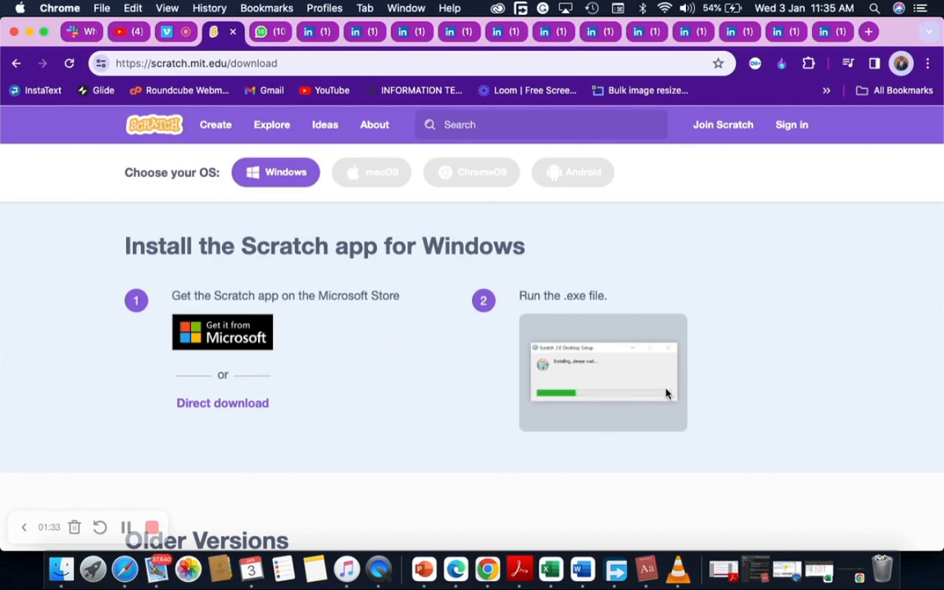
scroll(449, 355, "up", 1)
scroll(449, 355, "down", 3)
scroll(449, 355, "down", 2)
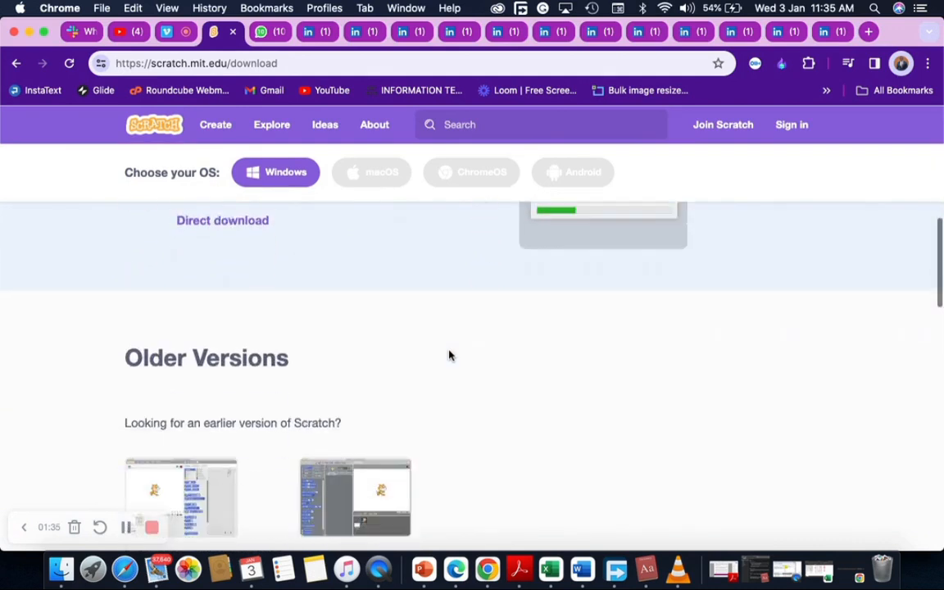
scroll(449, 355, "up", 5)
scroll(449, 355, "up", 5)
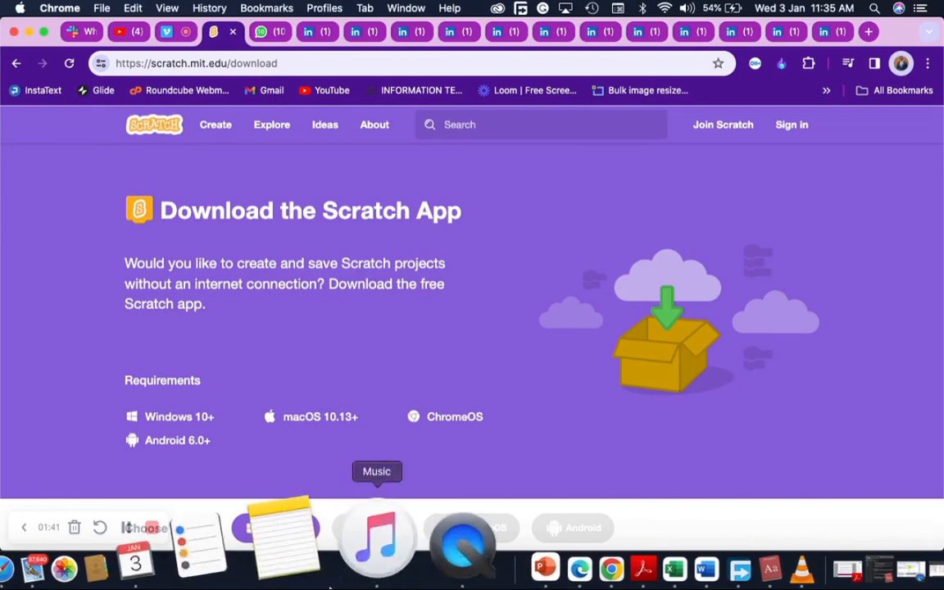
Switch to the installed Scratch 3 desktop app by launching it from the Mac's applications.
left_click(92, 551)
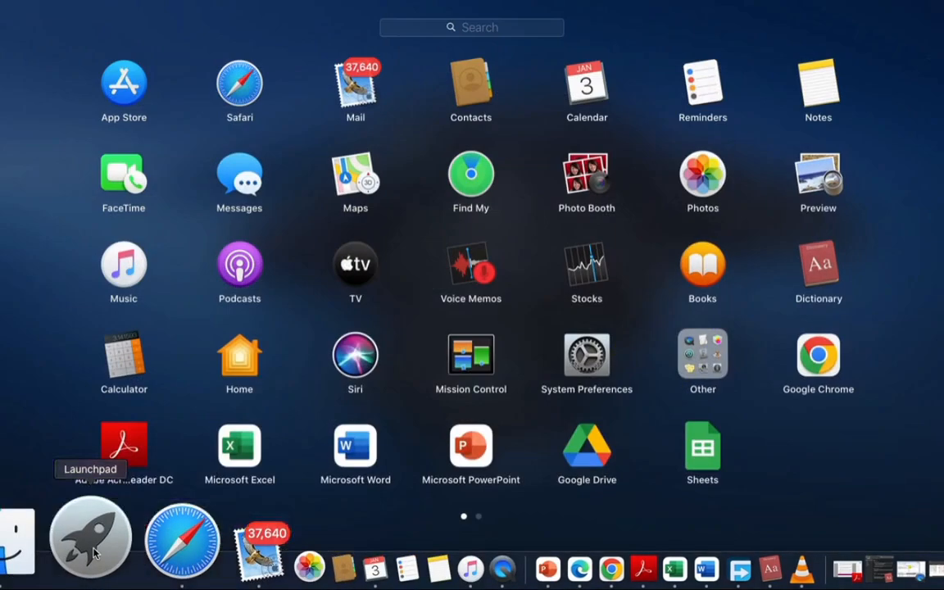
scroll(763, 261, "right", 5)
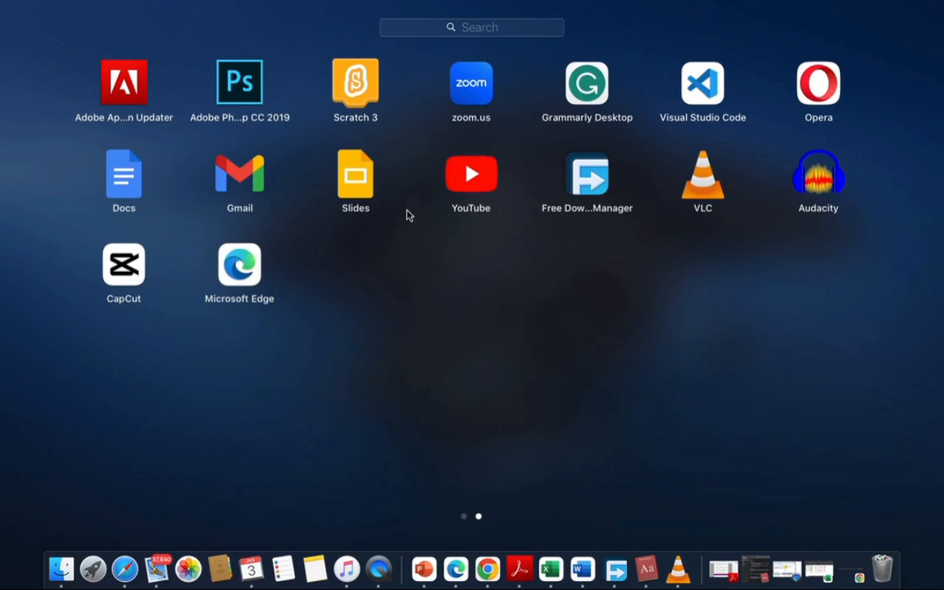
left_click(355, 84)
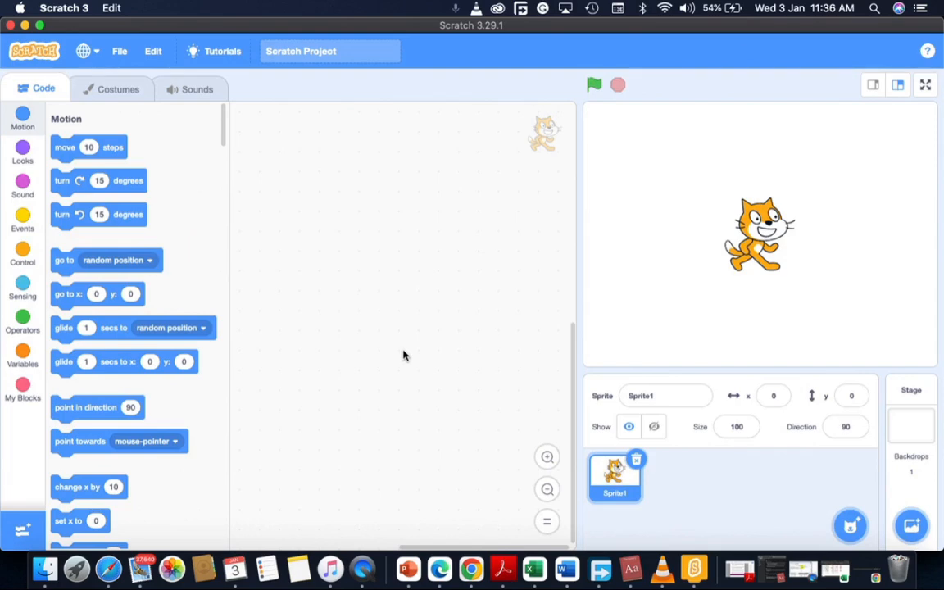
key("F2")
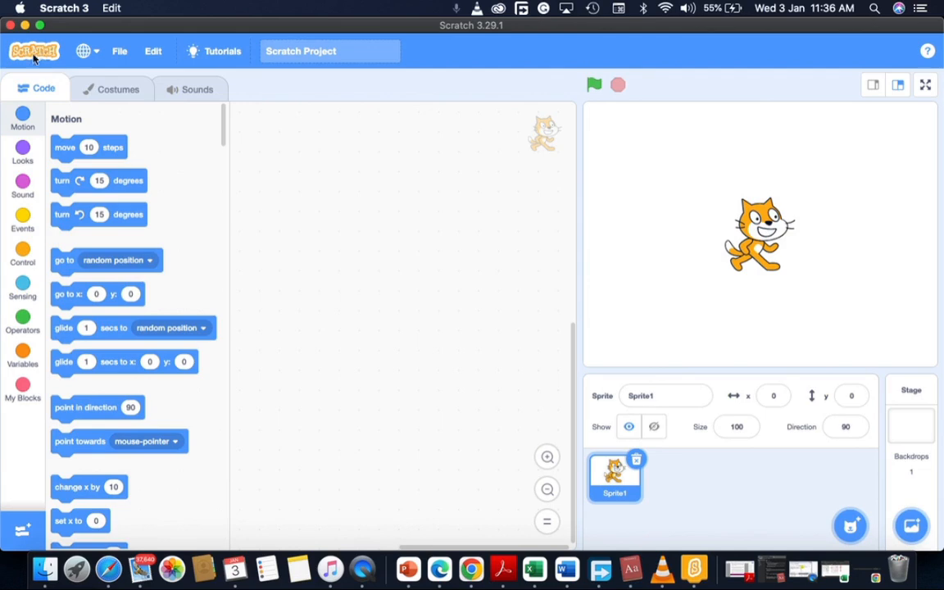
Look through the available interface languages and leave the list without choosing one.
left_click(85, 48)
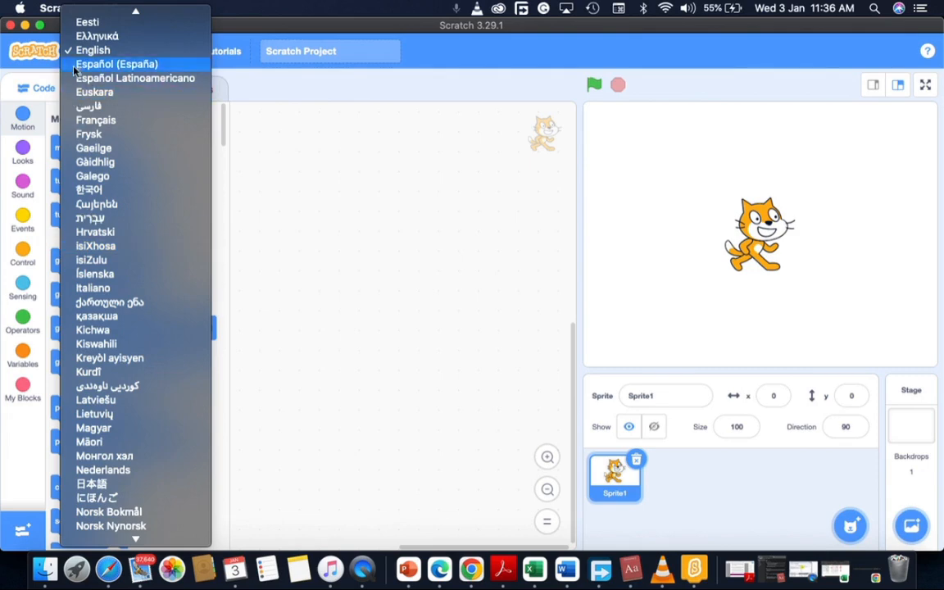
left_click(316, 180)
left_click(95, 52)
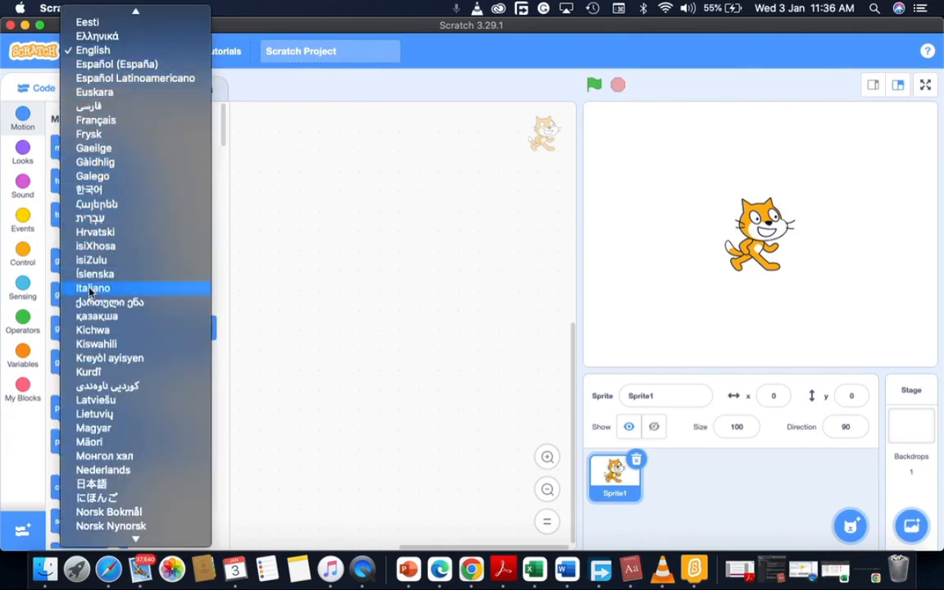
scroll(78, 361, "down", 5)
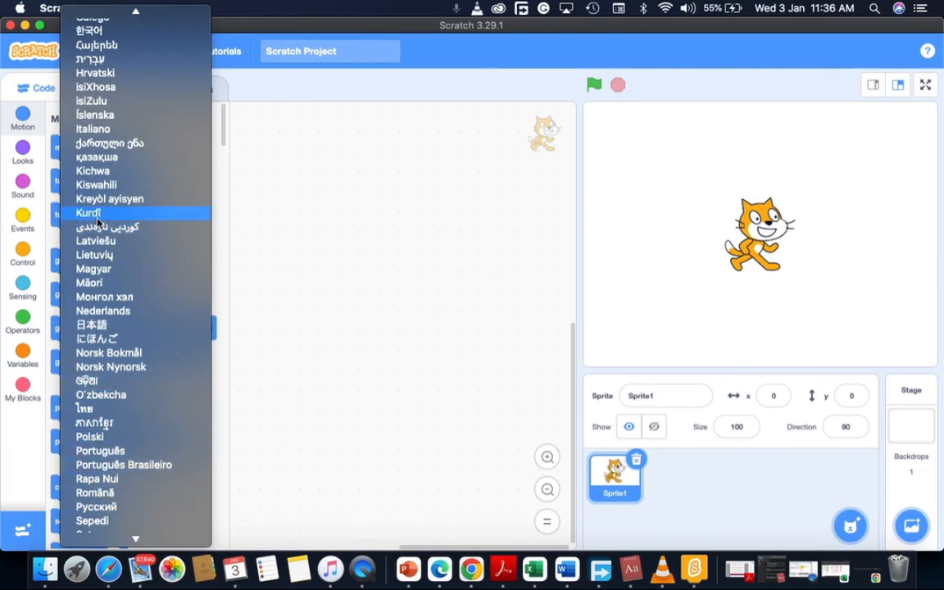
left_click(247, 186)
View the project file commands, and place a counterclockwise turn 15 degrees block in Sprite1's code area.
left_click(119, 57)
left_click(119, 58)
left_click(119, 58)
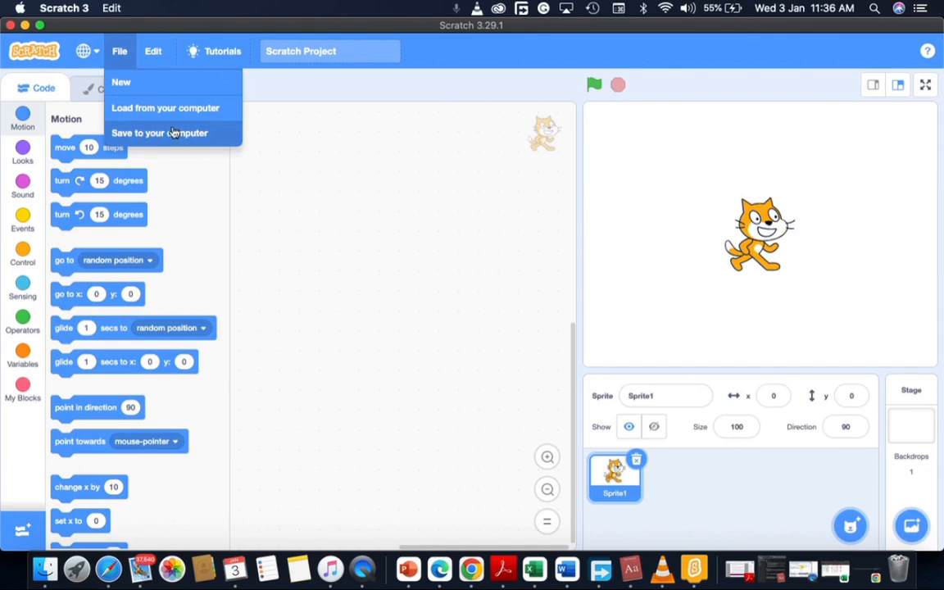
left_click_drag(102, 208, 369, 207)
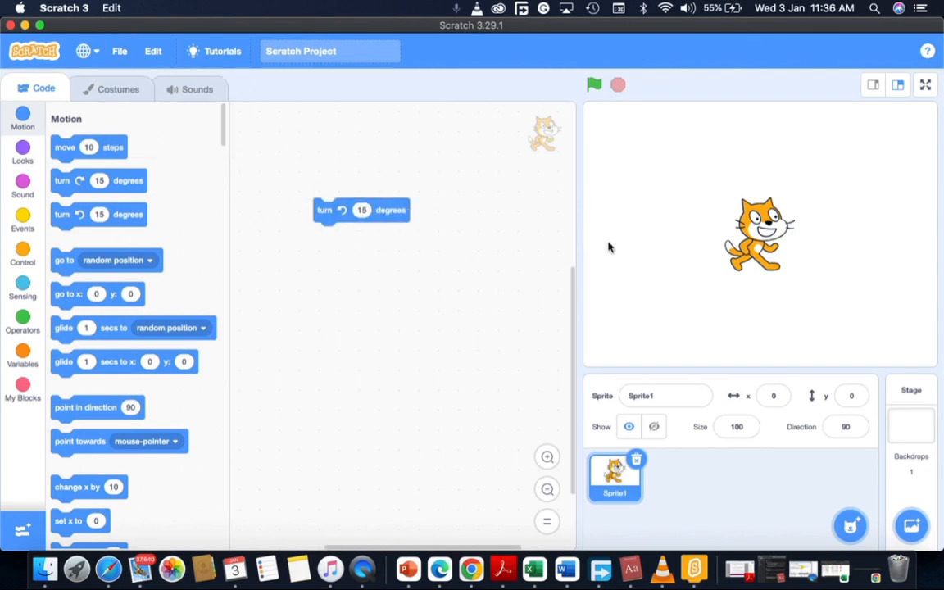
Look at the commands for saving and loading a project and at the Restore and Turbo Mode options.
left_click(120, 51)
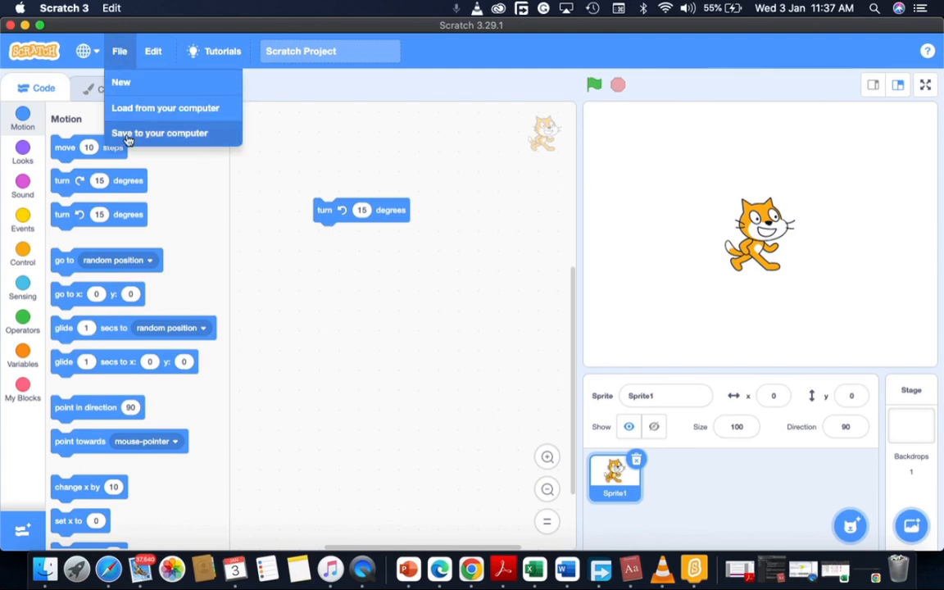
left_click(154, 51)
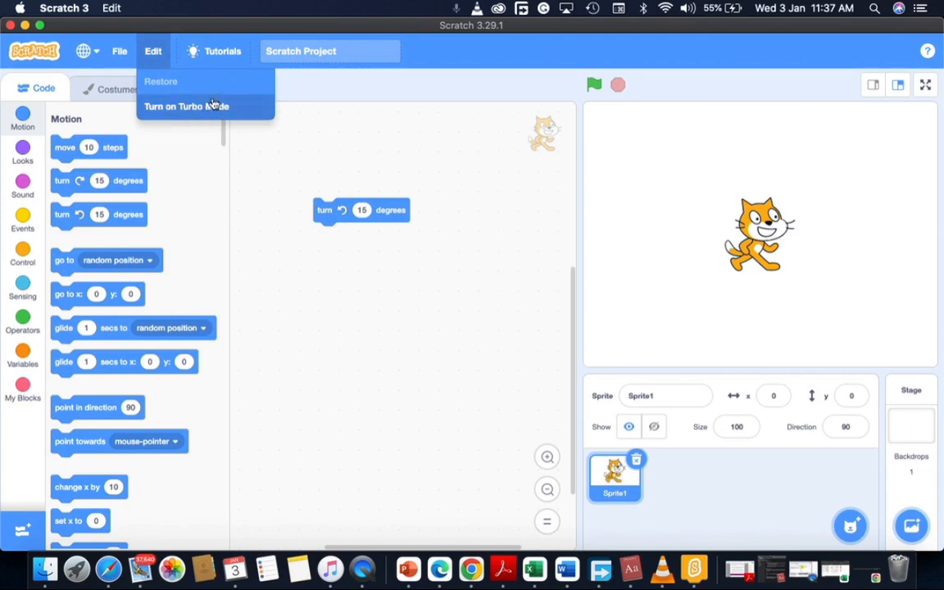
left_click(275, 172)
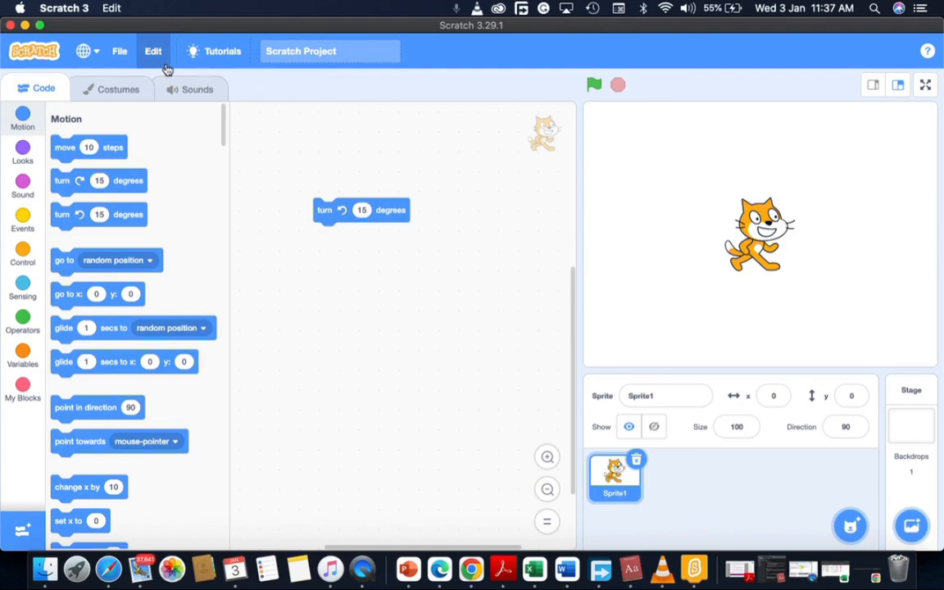
Open the tutorial library and browse all the available tutorials down to the end of the list.
left_click(222, 57)
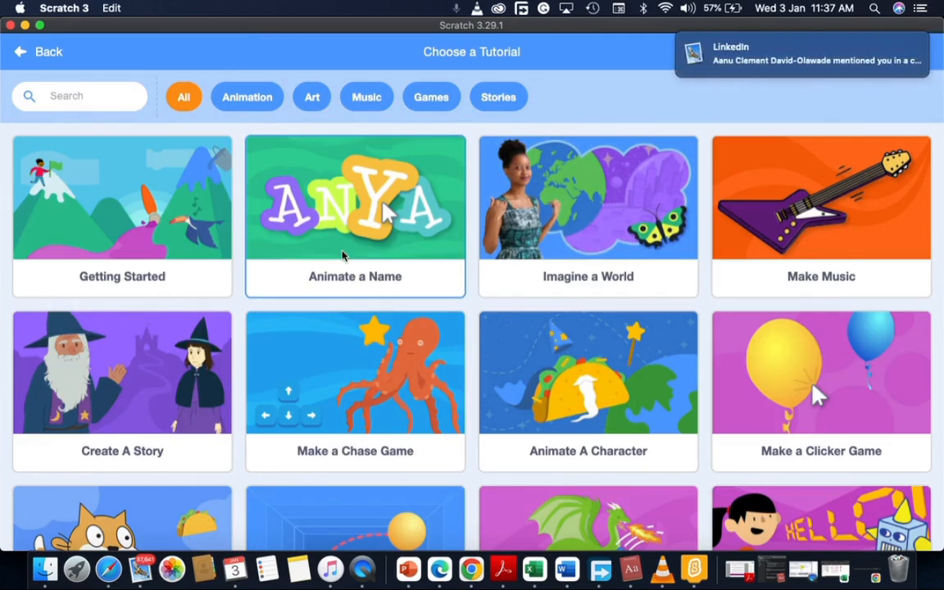
scroll(343, 256, "down", 3)
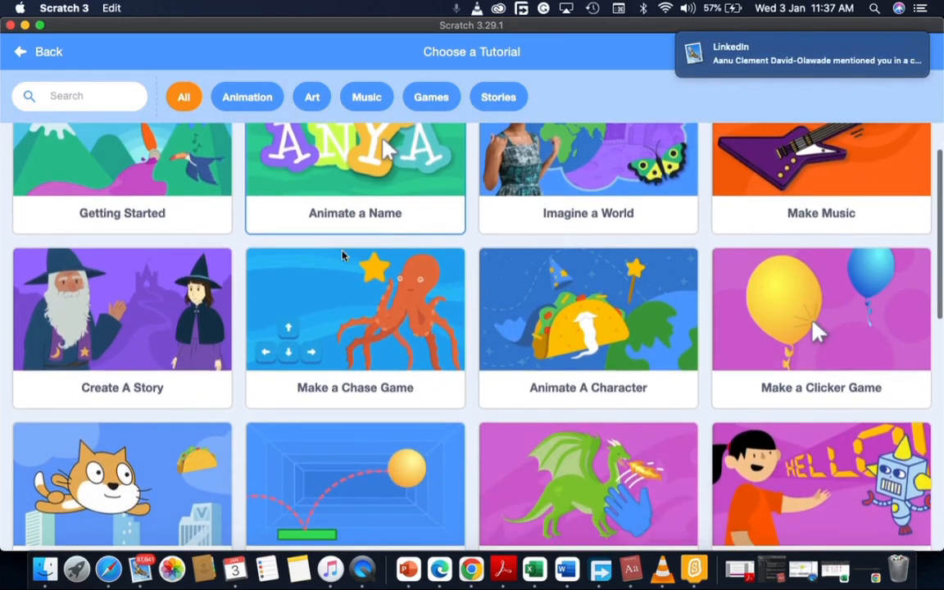
scroll(342, 255, "down", 5)
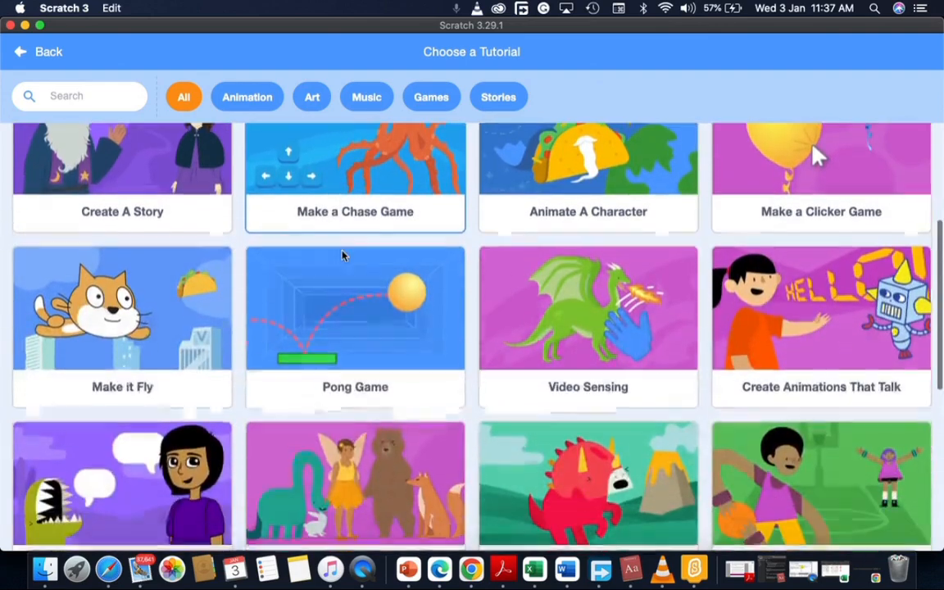
scroll(143, 332, "down", 3)
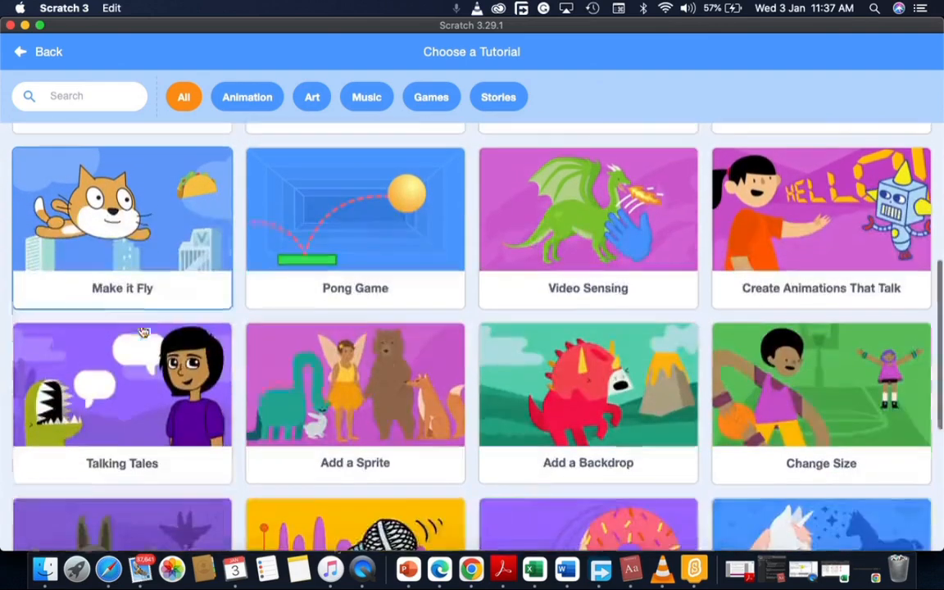
scroll(138, 395, "down", 3)
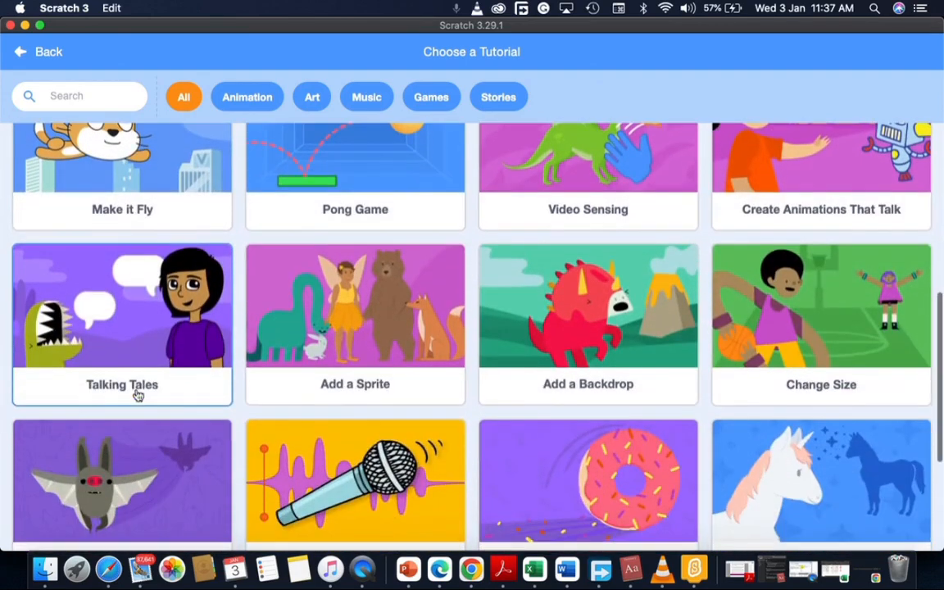
scroll(138, 396, "down", 4)
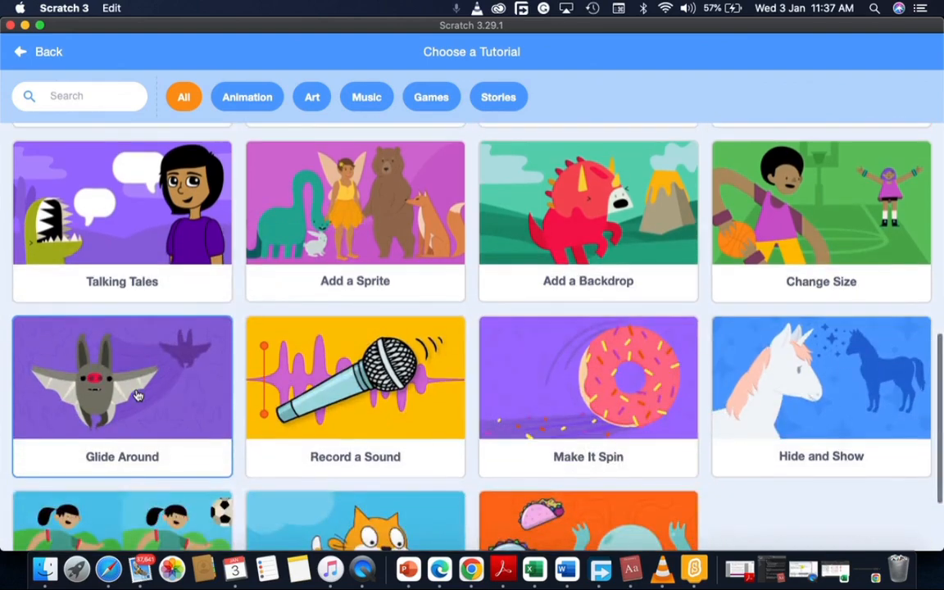
scroll(137, 396, "down", 4)
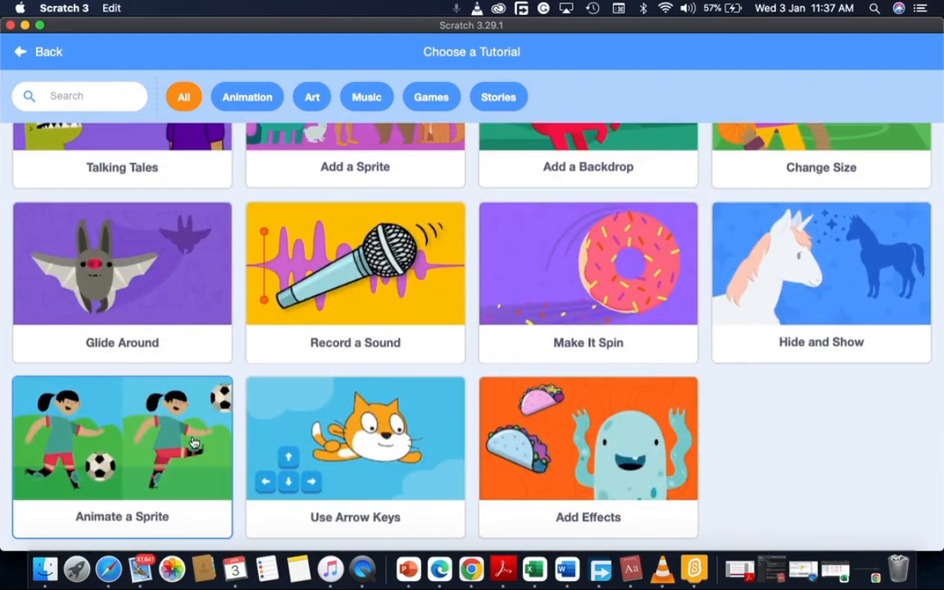
Open the Make It Spin tutorial, go through its cards to the last one, and close it.
left_click(565, 256)
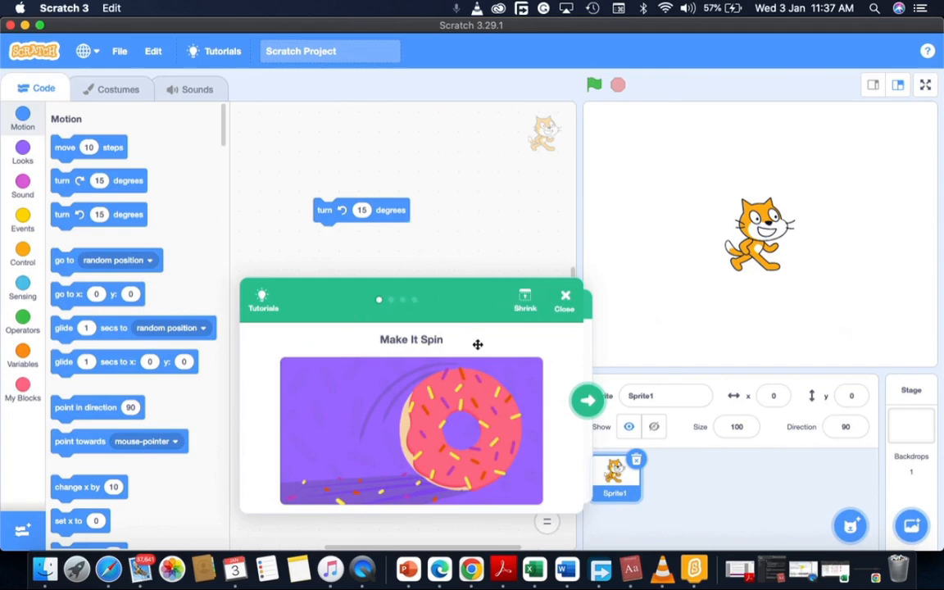
left_click(588, 401)
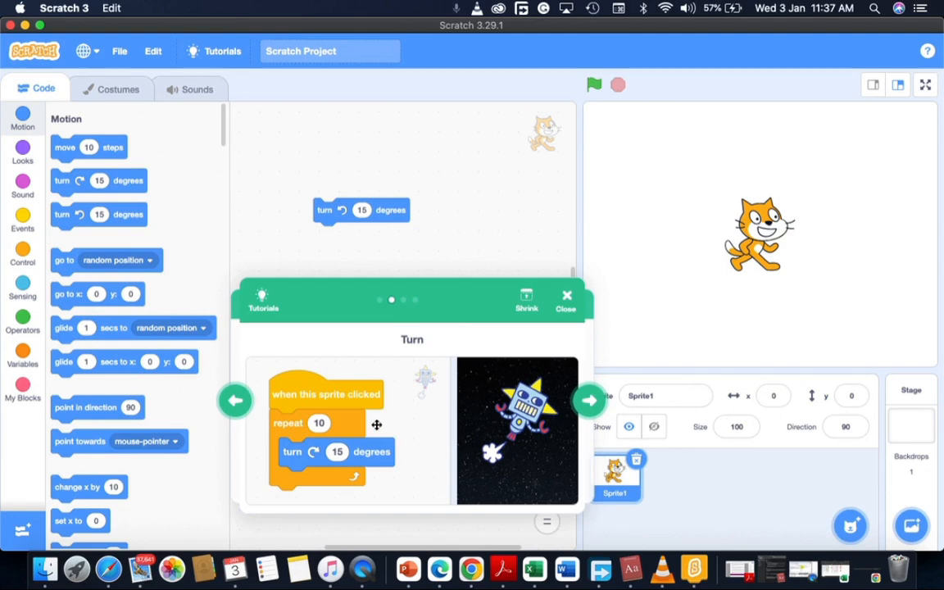
left_click(590, 402)
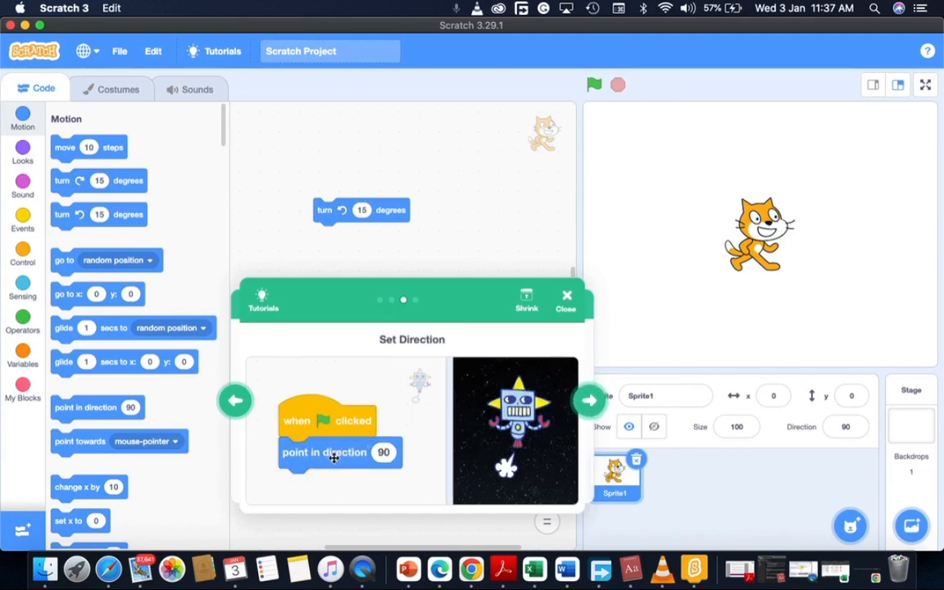
left_click(590, 401)
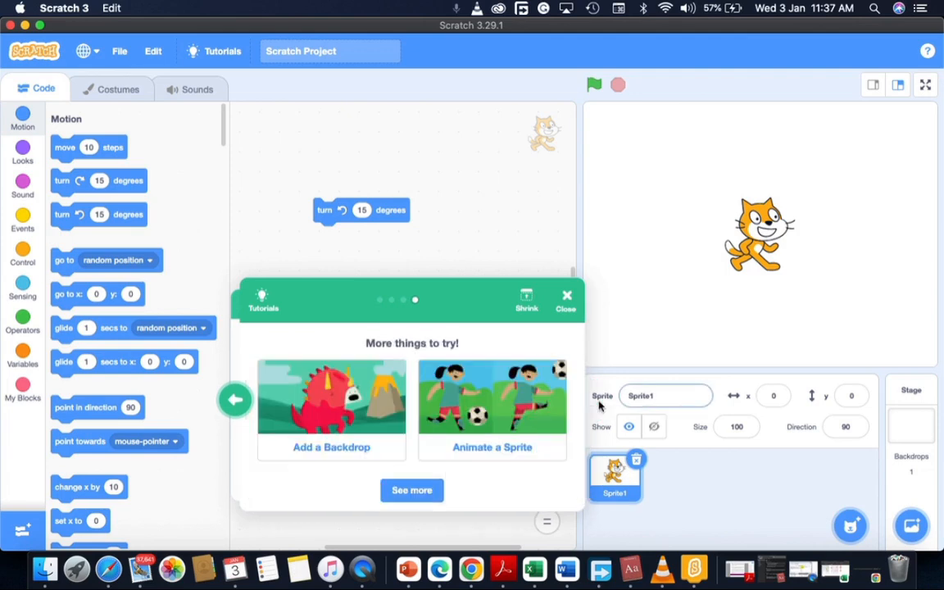
left_click(566, 297)
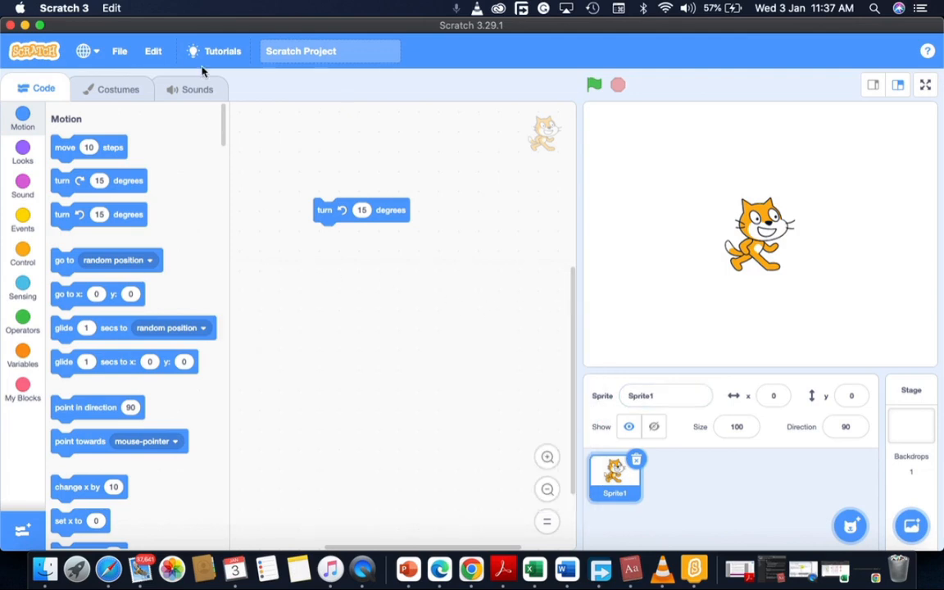
Reopen the tutorial library, browse to the Add a Sprite and Add a Backdrop tutorials, and return to the project editor.
left_click(210, 42)
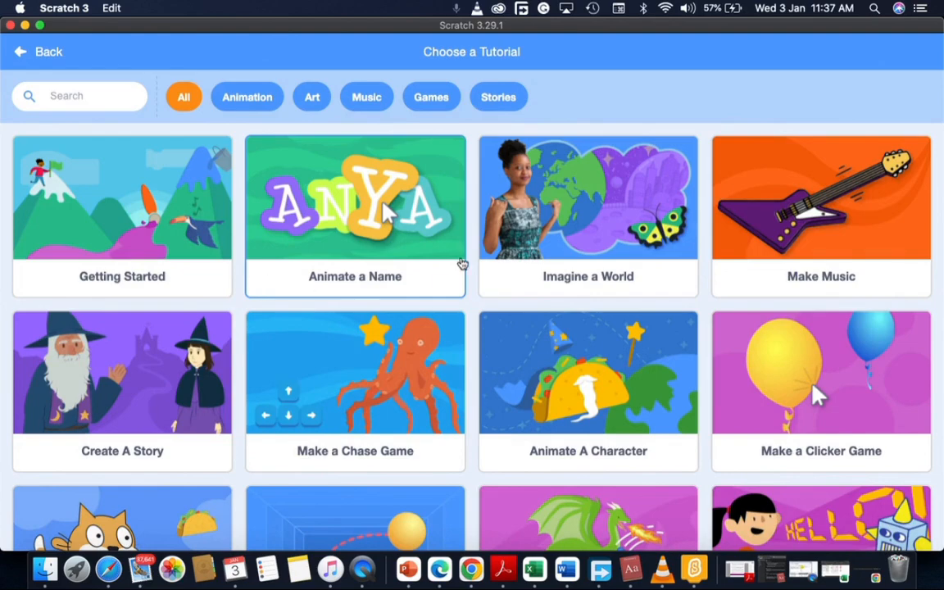
scroll(404, 400, "down", 5)
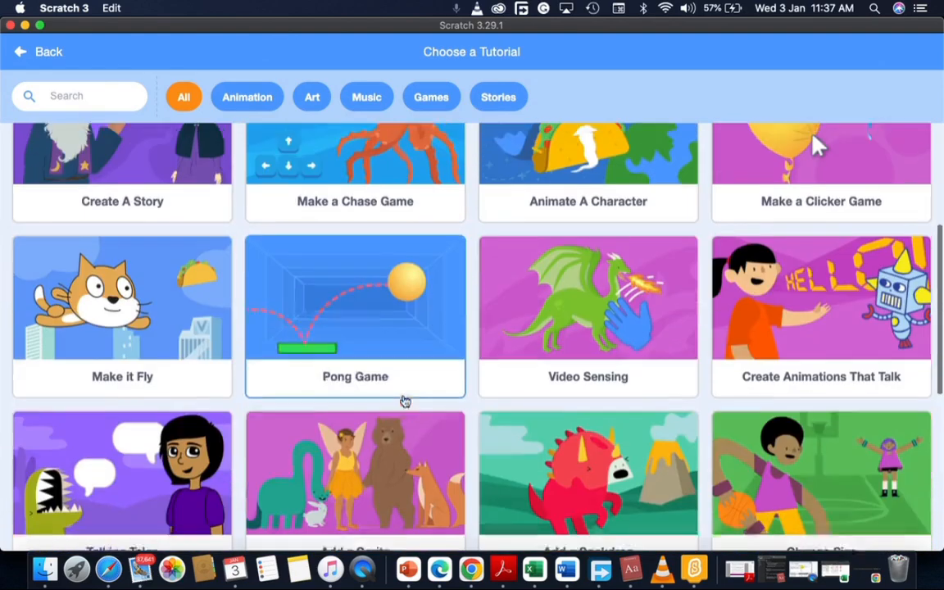
scroll(403, 400, "down", 1)
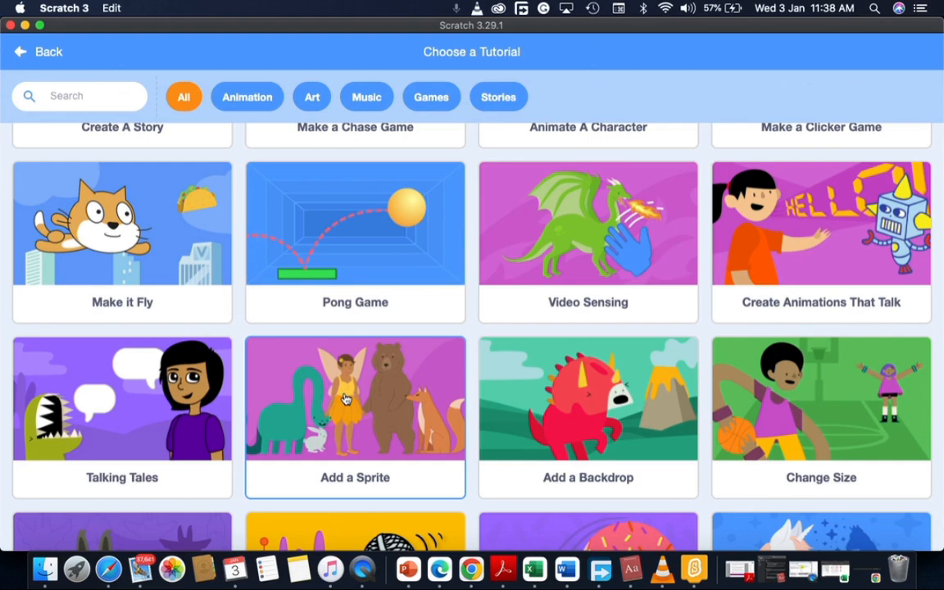
left_click(21, 54)
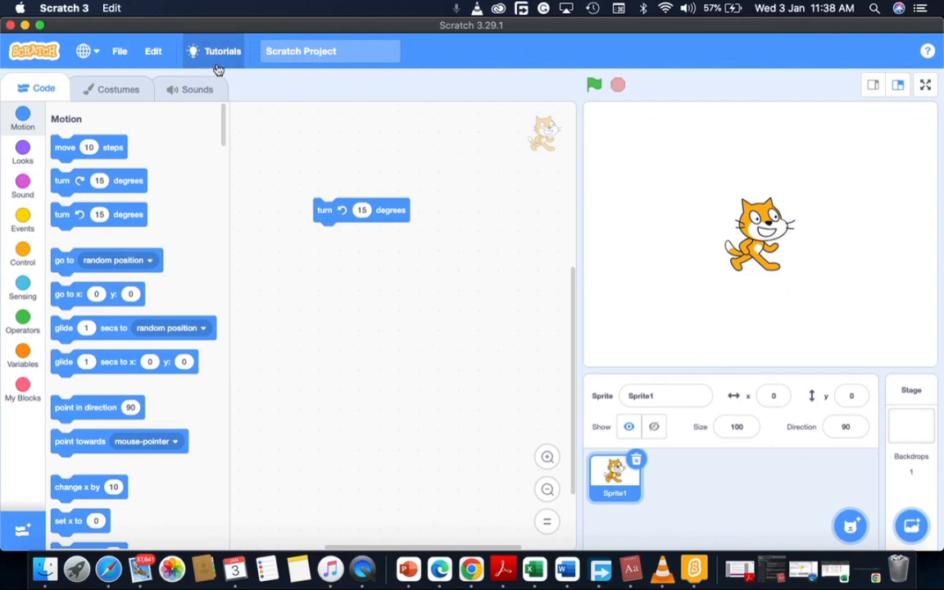
Rename the project as retreat.
left_click(281, 57)
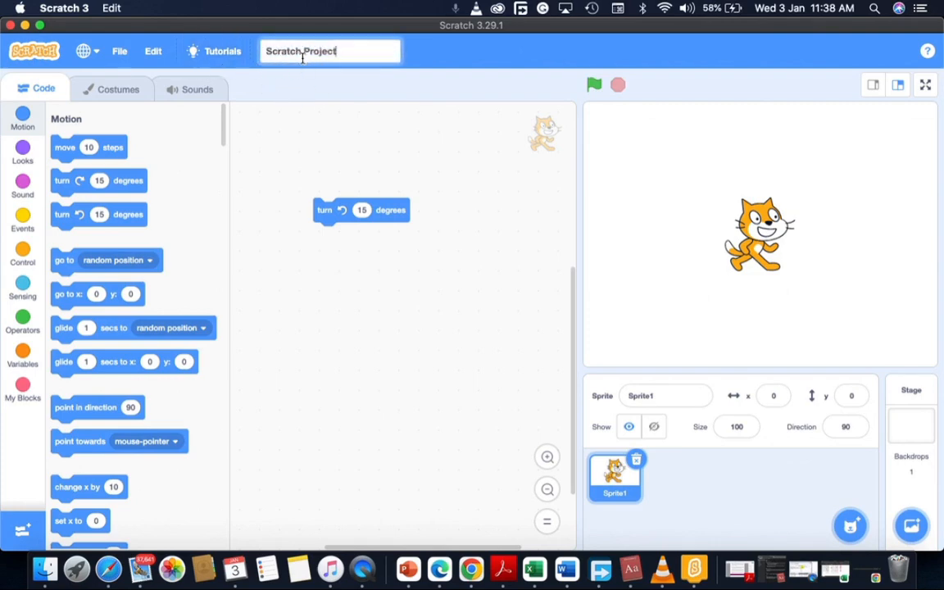
triple_click(297, 53)
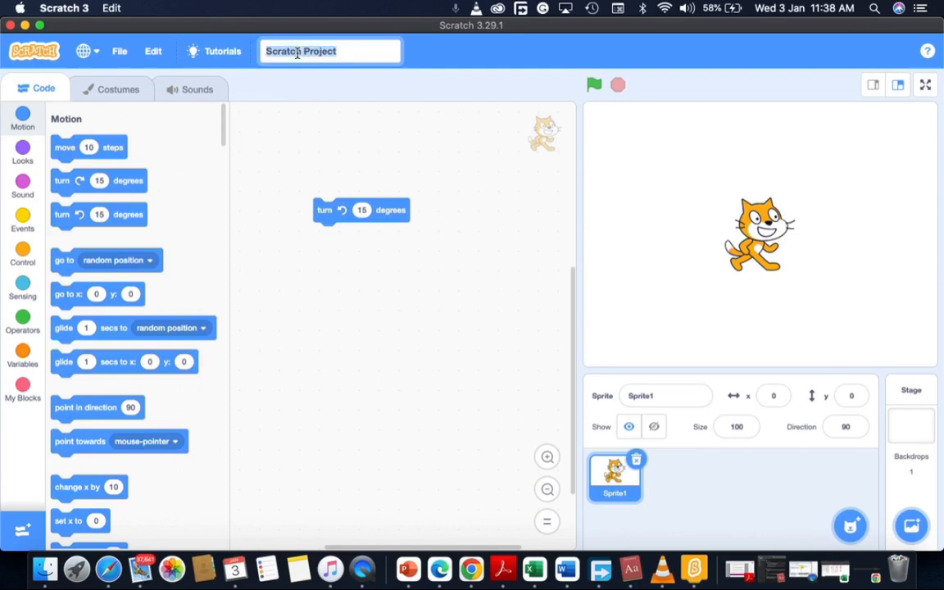
type("retre")
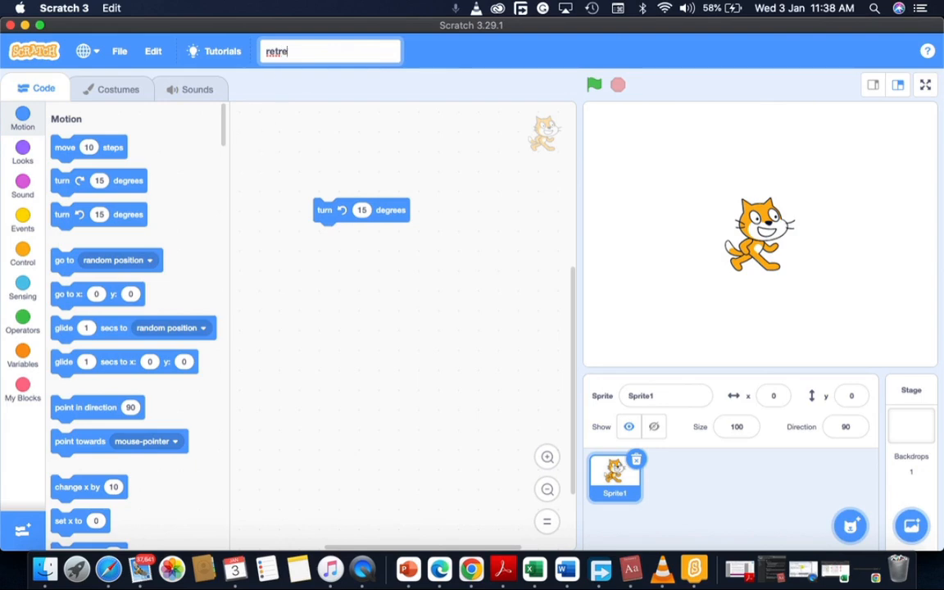
key("Return")
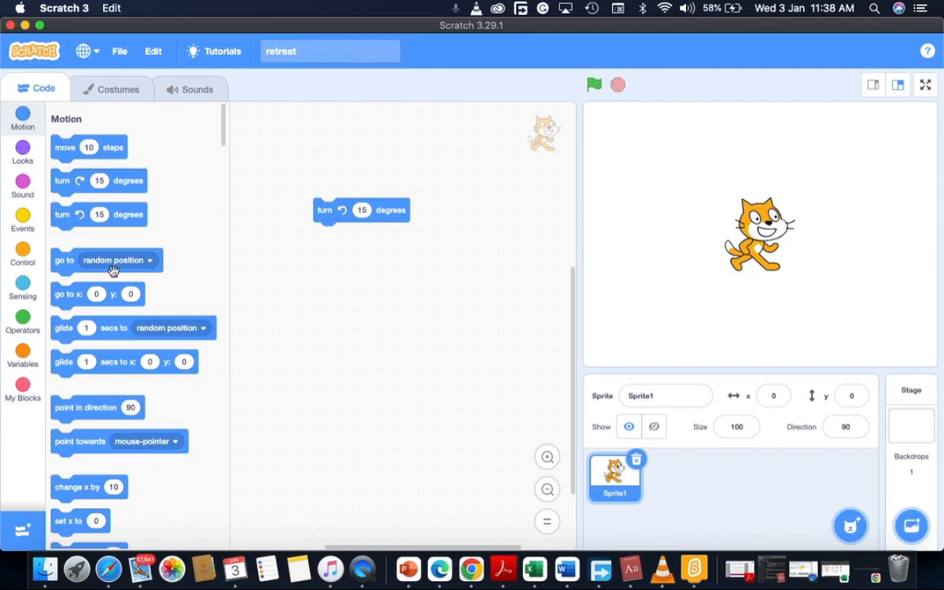
Look through the block categories from Motion, Looks and Sound to Operators, Variables and My Blocks.
scroll(113, 272, "down", 2)
scroll(113, 272, "up", 2)
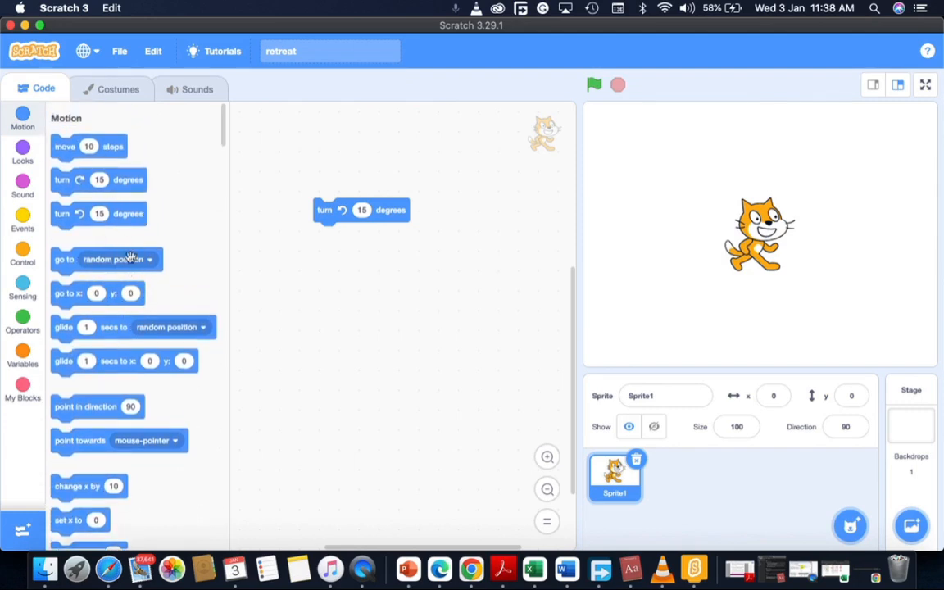
left_click(28, 161)
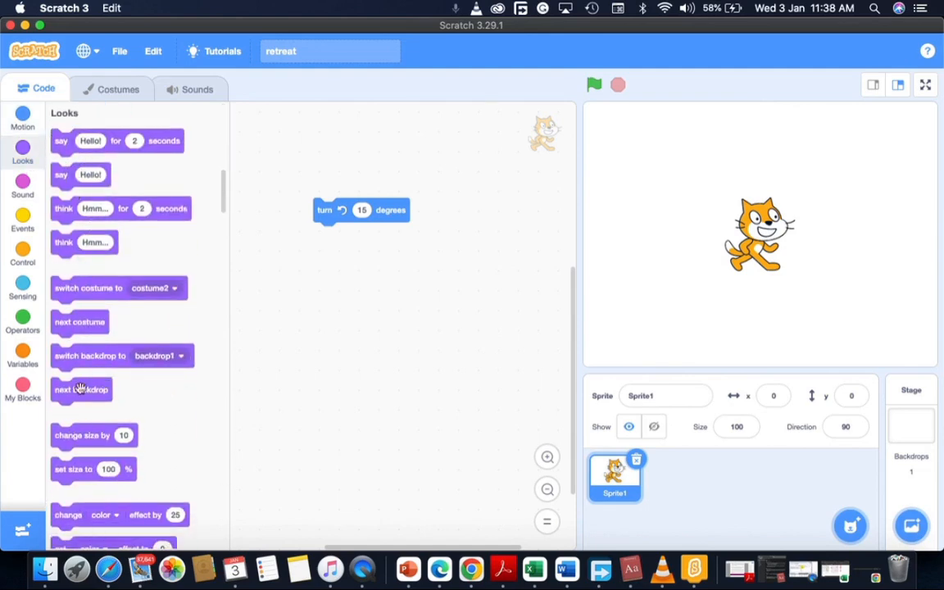
left_click(31, 194)
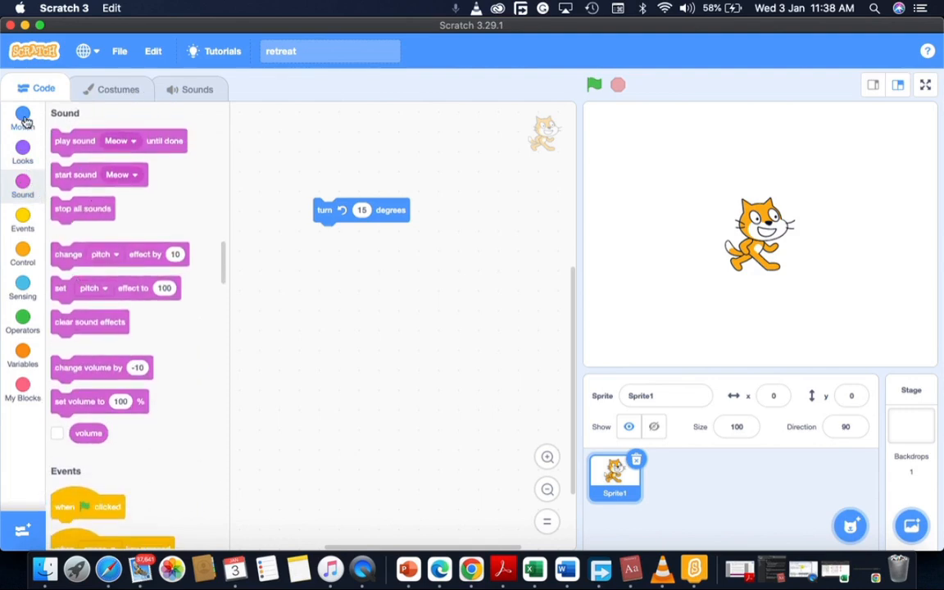
left_click(23, 222)
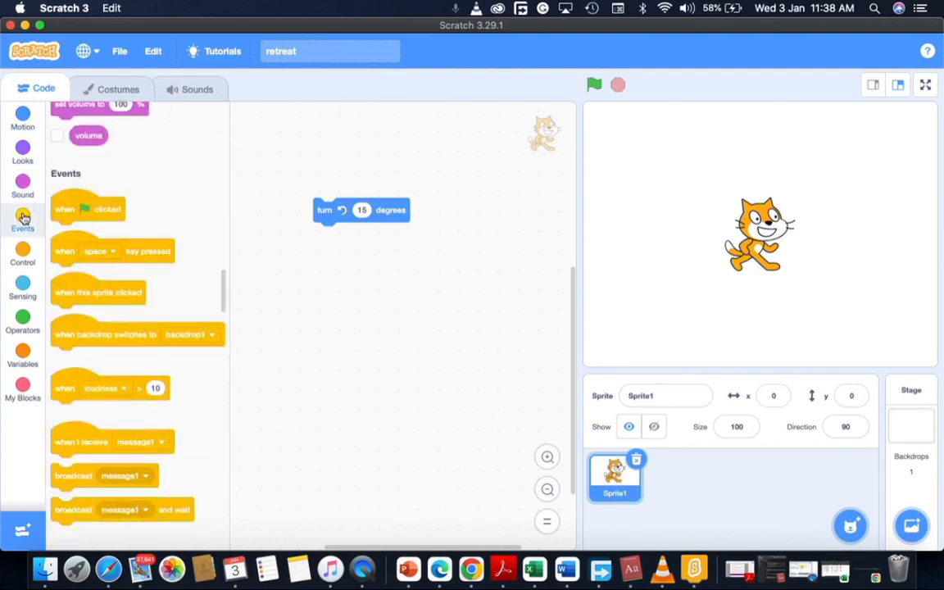
left_click(22, 254)
left_click(22, 281)
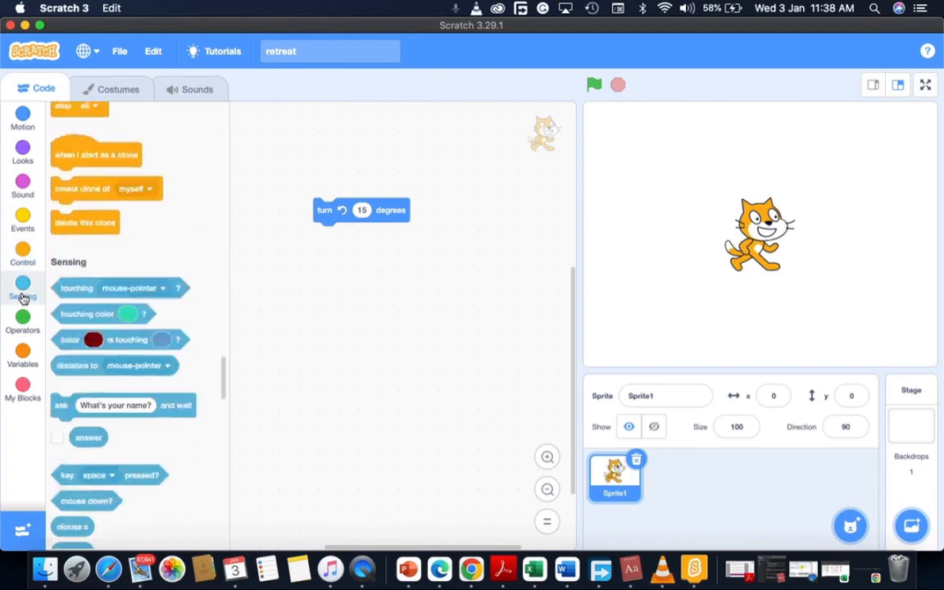
left_click(22, 324)
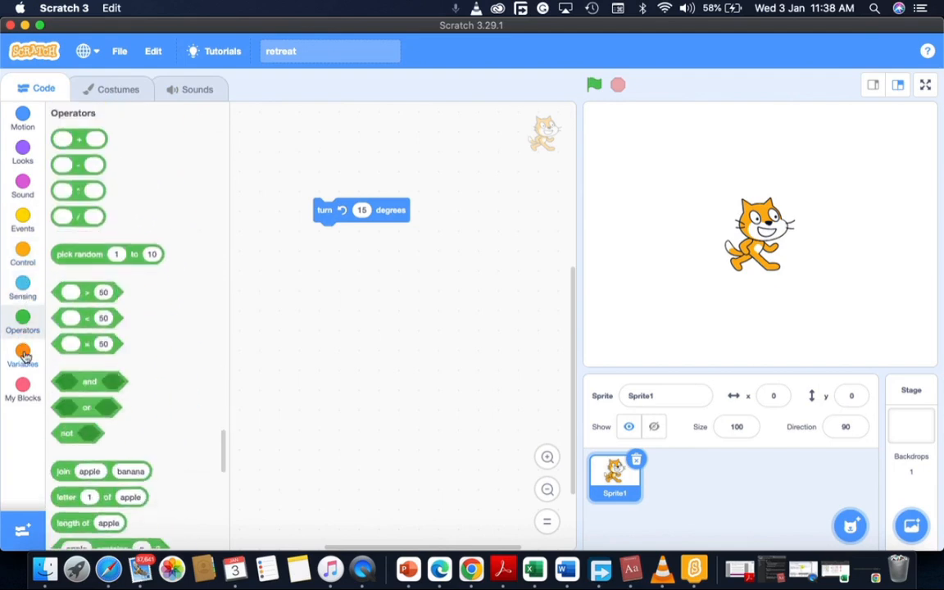
left_click(22, 353)
left_click(26, 396)
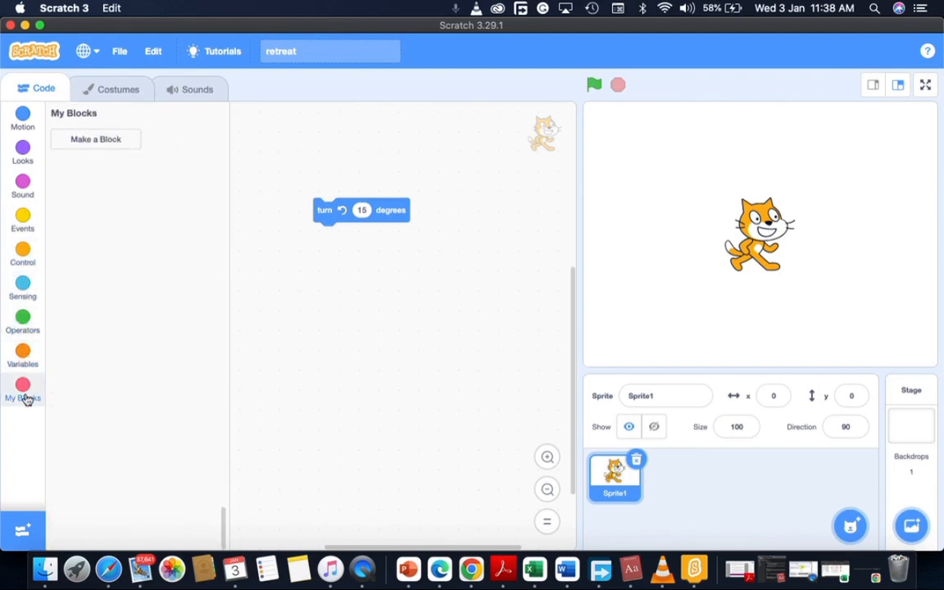
Open the cat sprite's costumes and view costume2.
left_click(122, 90)
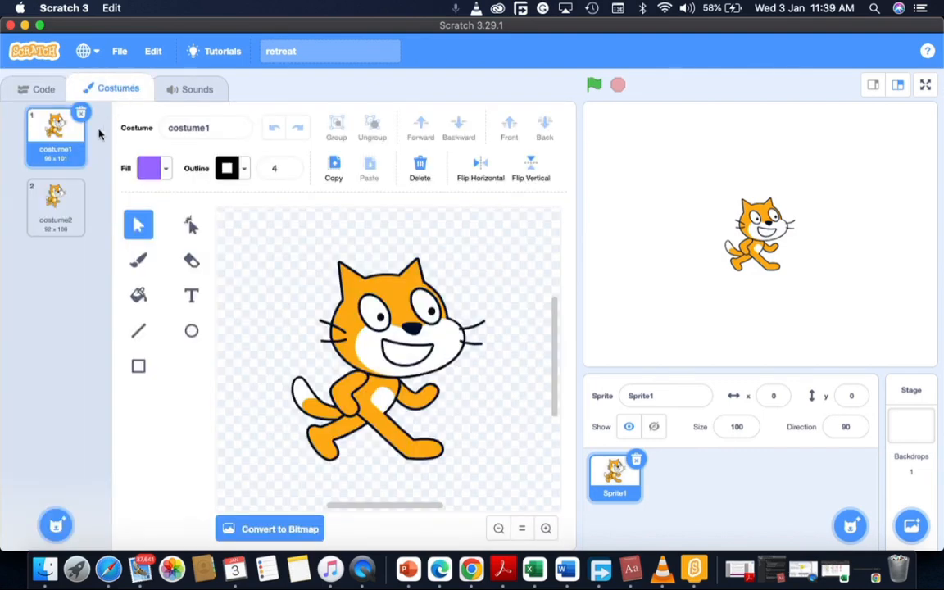
left_click(59, 198)
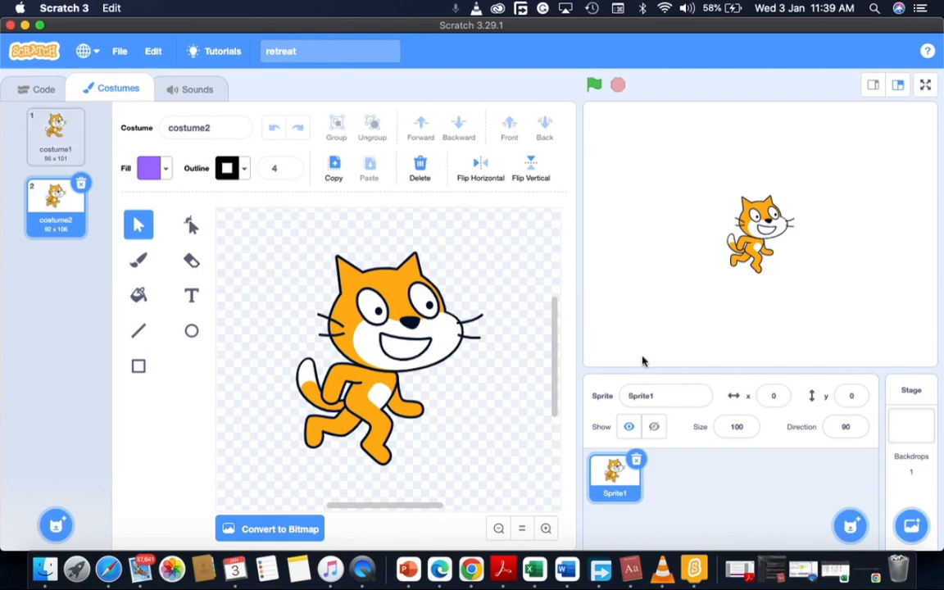
Add the Amon sprite from the sprite library and open its costumes.
left_click(852, 524)
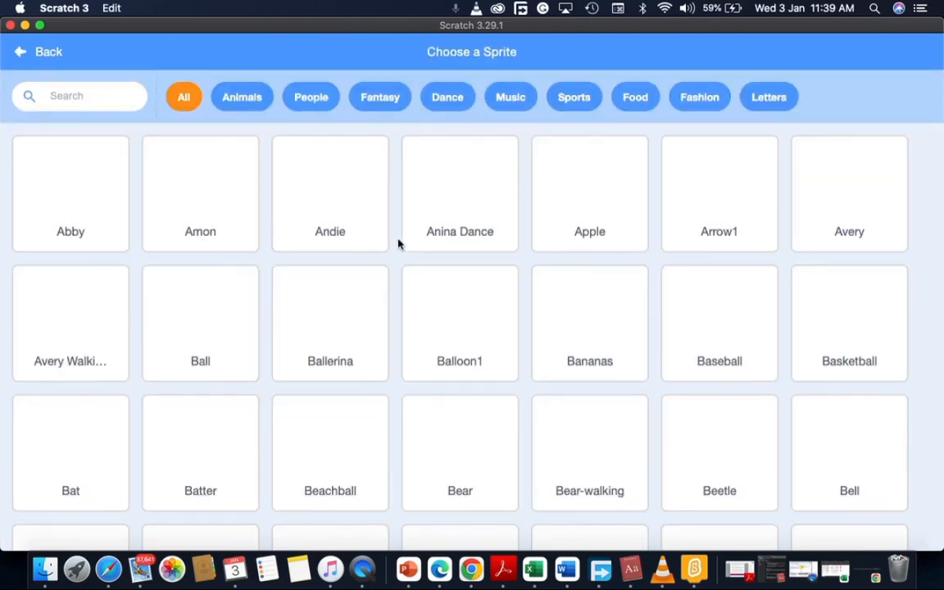
left_click(201, 193)
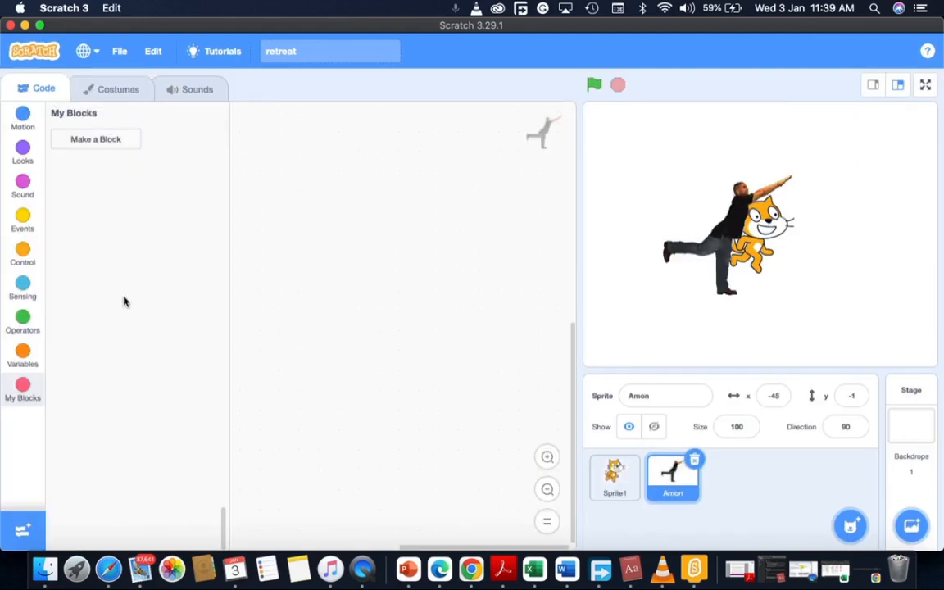
left_click(119, 89)
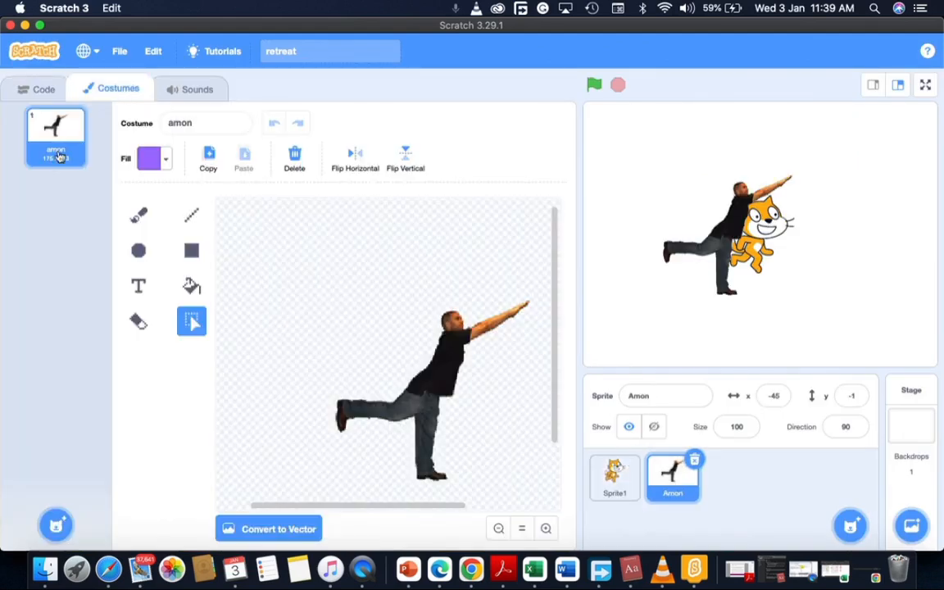
Add the Ben sprite from the sprite library.
left_click(850, 525)
scroll(422, 291, "down", 5)
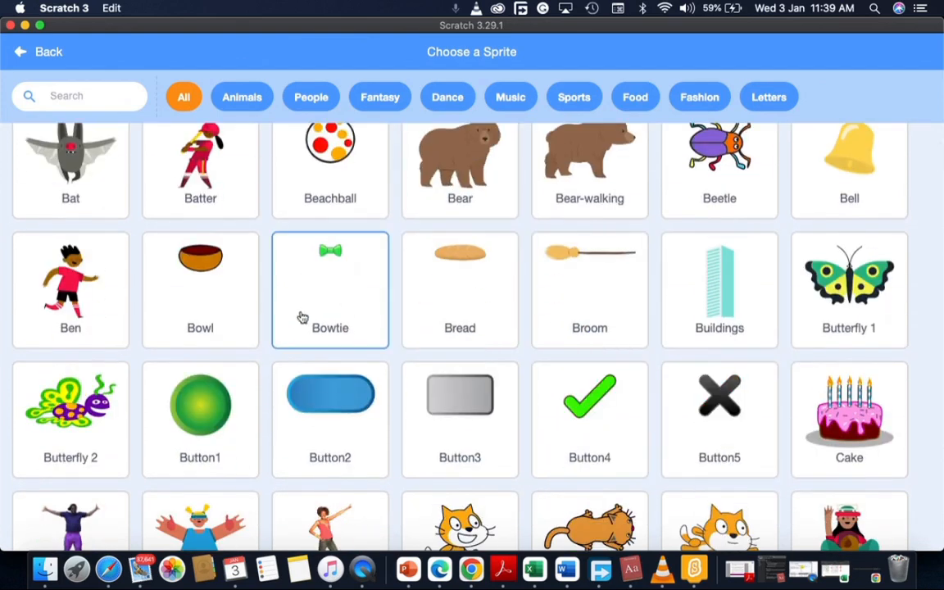
scroll(98, 270, "down", 1)
left_click(82, 264)
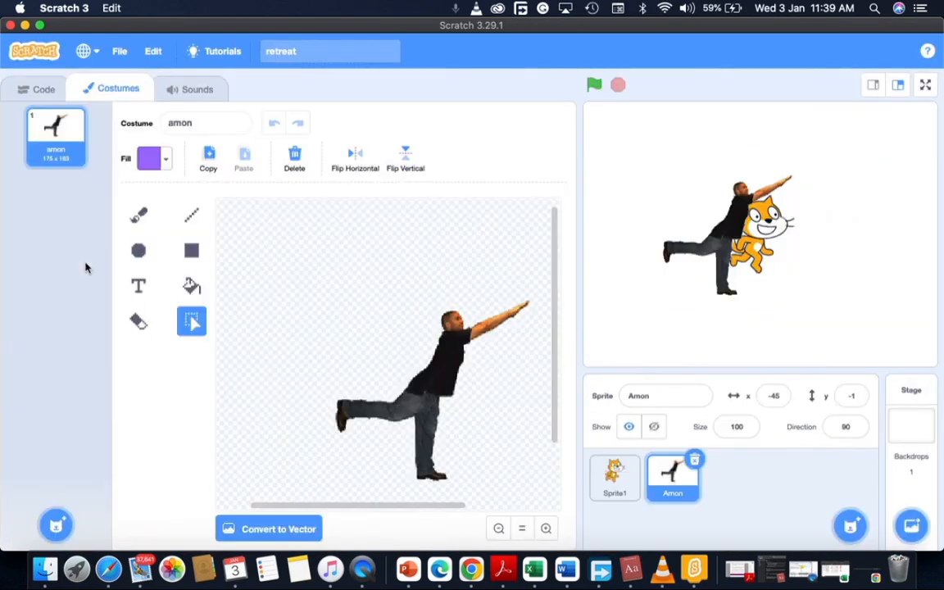
Open Ben's costumes and view ben-b, ben-c and ben-d one after another.
left_click(102, 87)
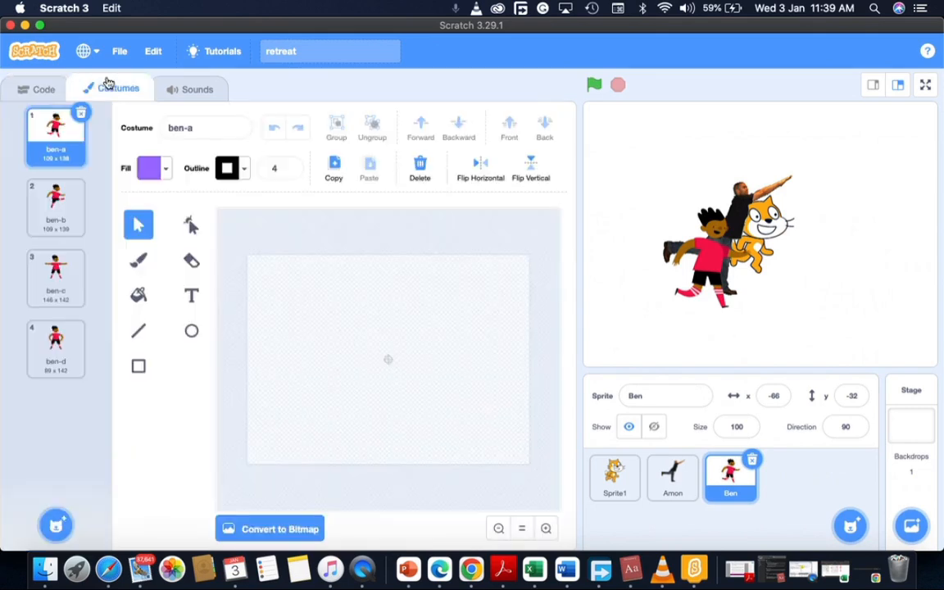
left_click(65, 228)
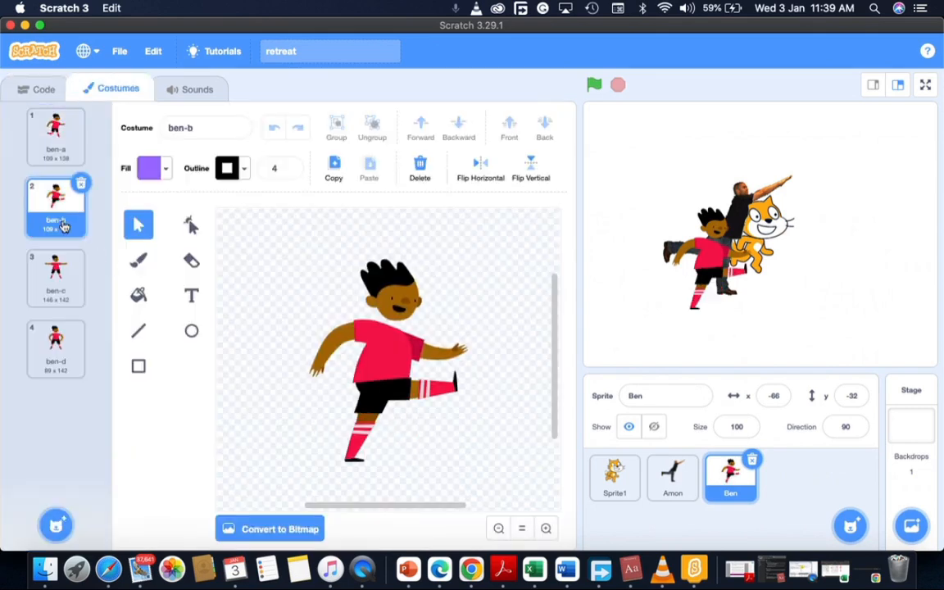
left_click(63, 287)
left_click(72, 375)
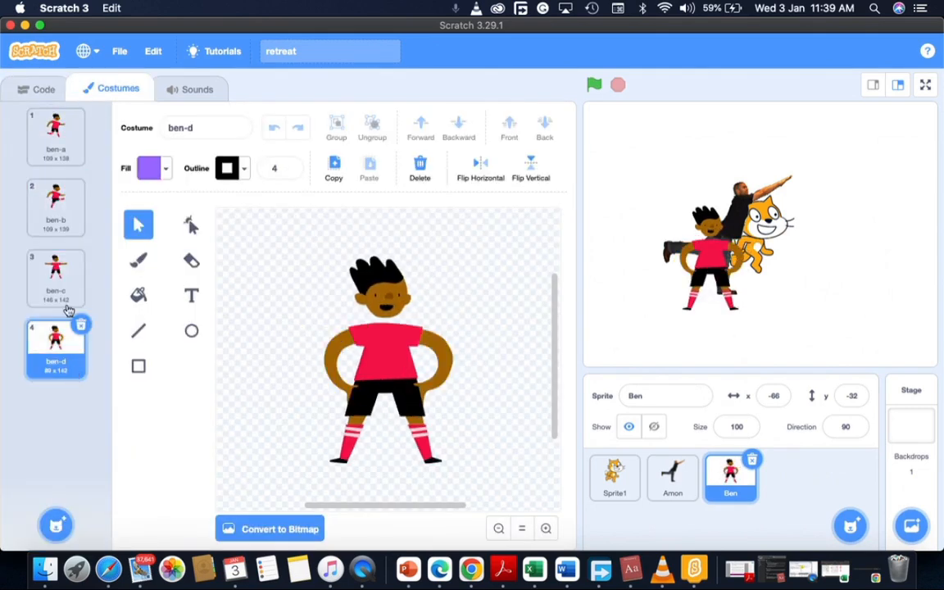
Delete Ben's costumes ben-a, ben-b and ben-c, keeping only ben-d.
left_click(57, 139)
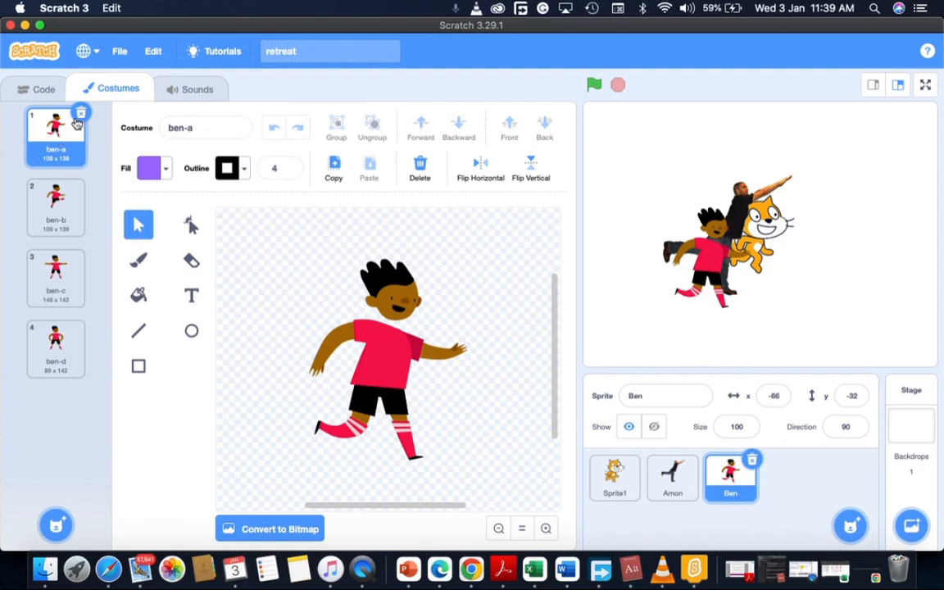
left_click(80, 114)
left_click(81, 113)
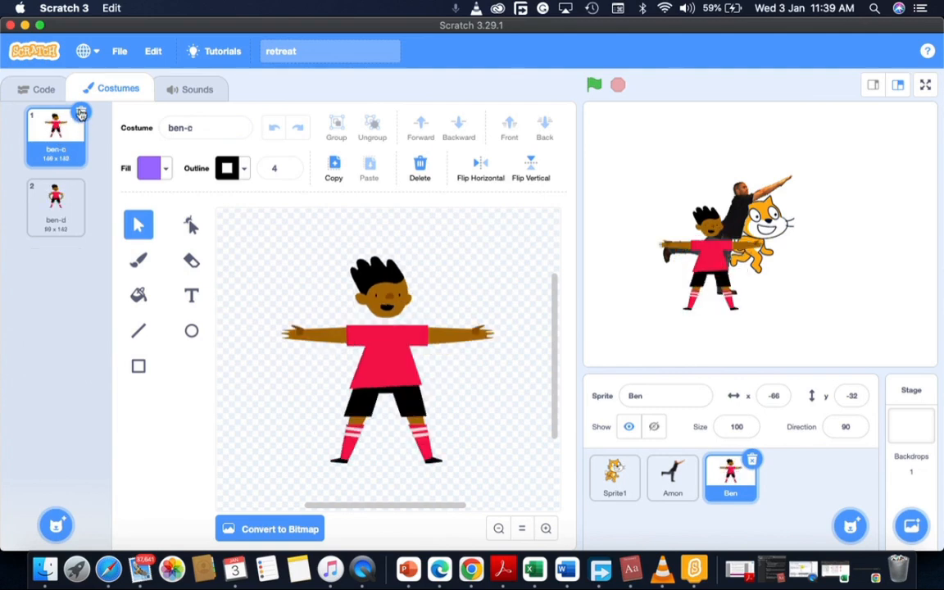
left_click(58, 205)
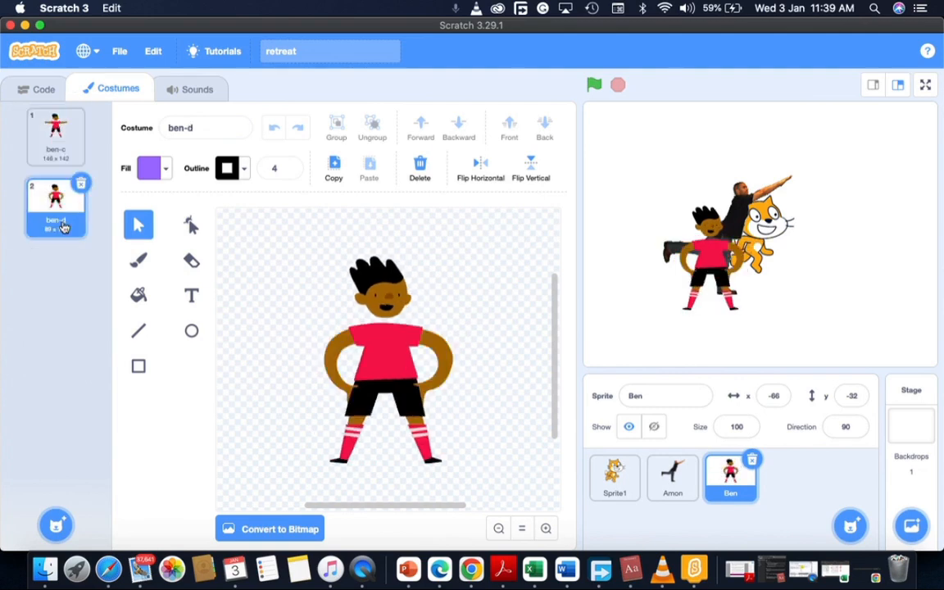
left_click(57, 131)
left_click(80, 113)
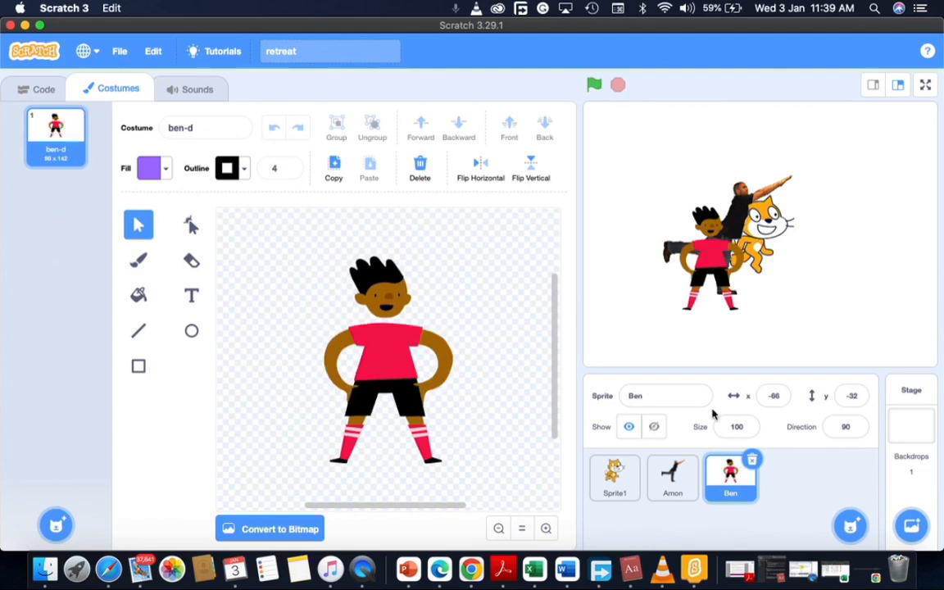
Delete the Amon sprite and the cat sprite from the project.
left_click(672, 477)
left_click(694, 460)
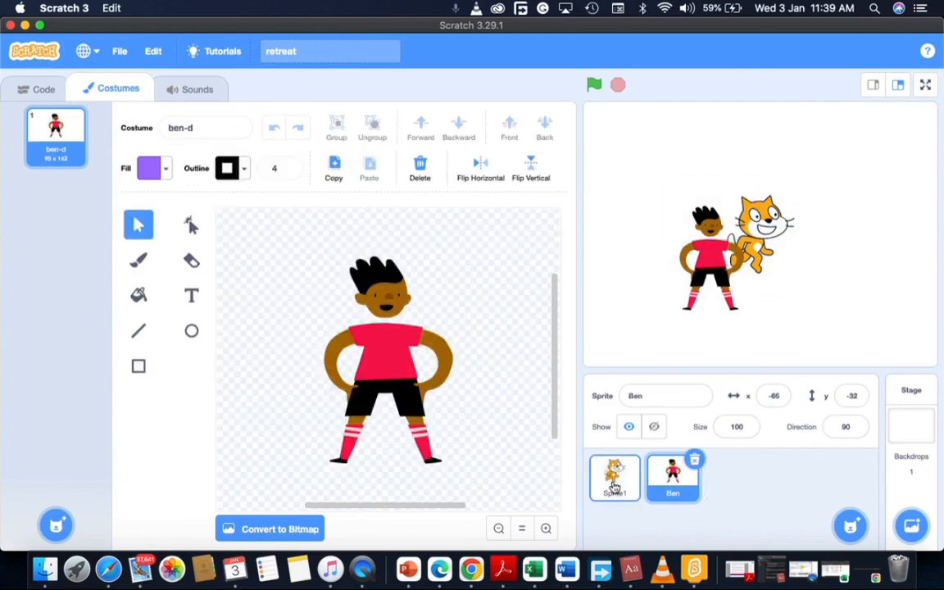
left_click(615, 487)
left_click(636, 460)
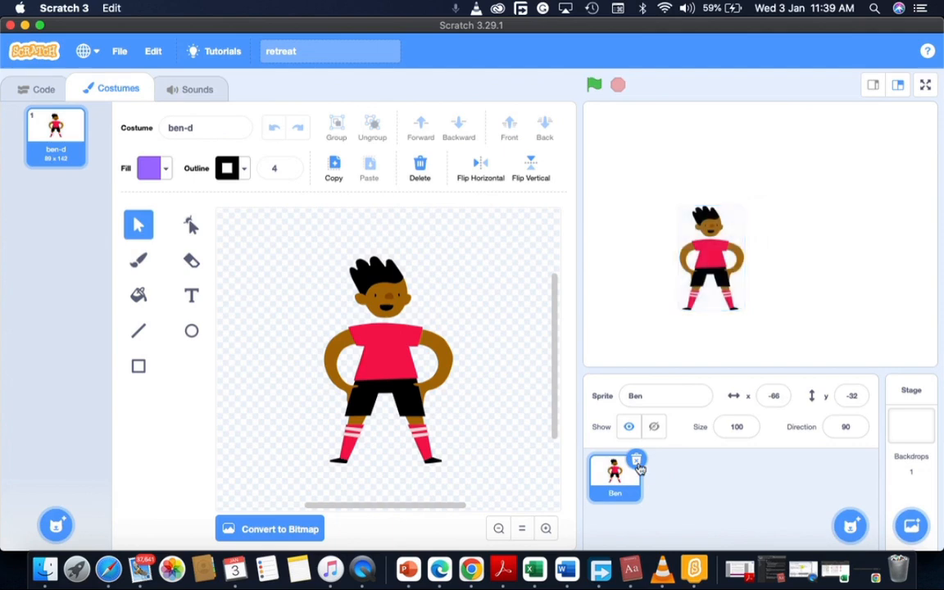
Delete the Ben sprite and add the Abby sprite from the sprite library.
left_click(636, 460)
left_click(850, 525)
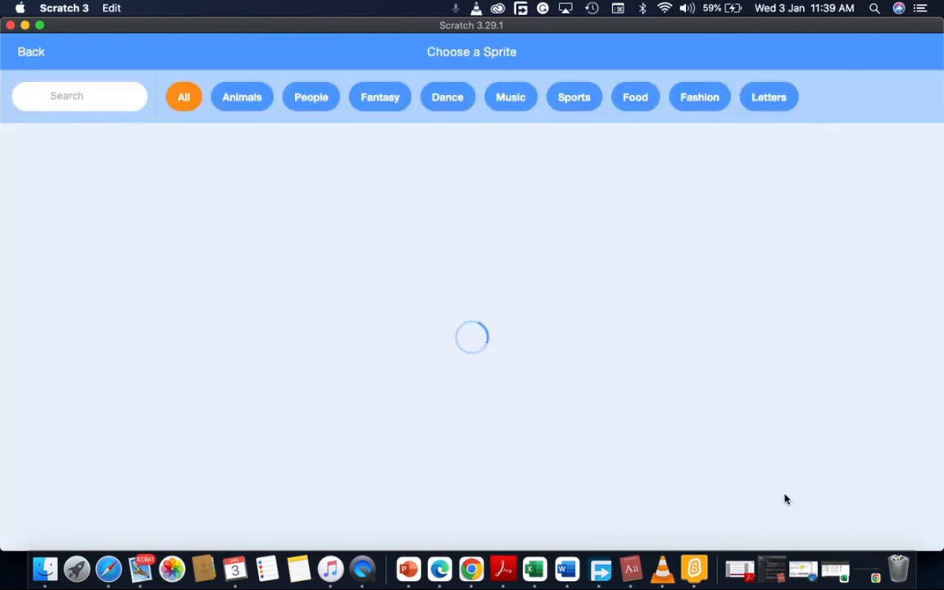
left_click(80, 193)
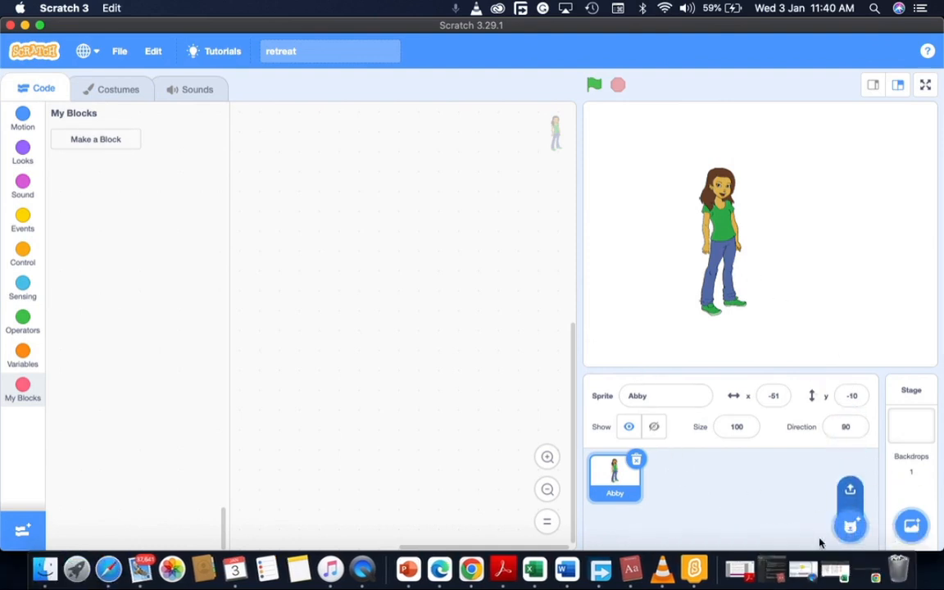
View Abby's pop sound in the sound editor, and take a brief look at the sound library.
left_click(172, 90)
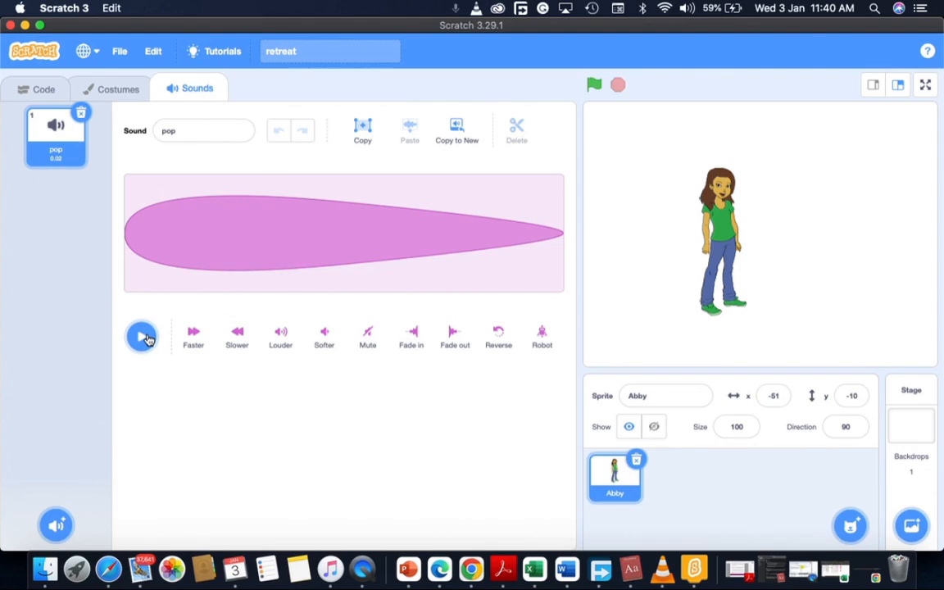
left_click(56, 527)
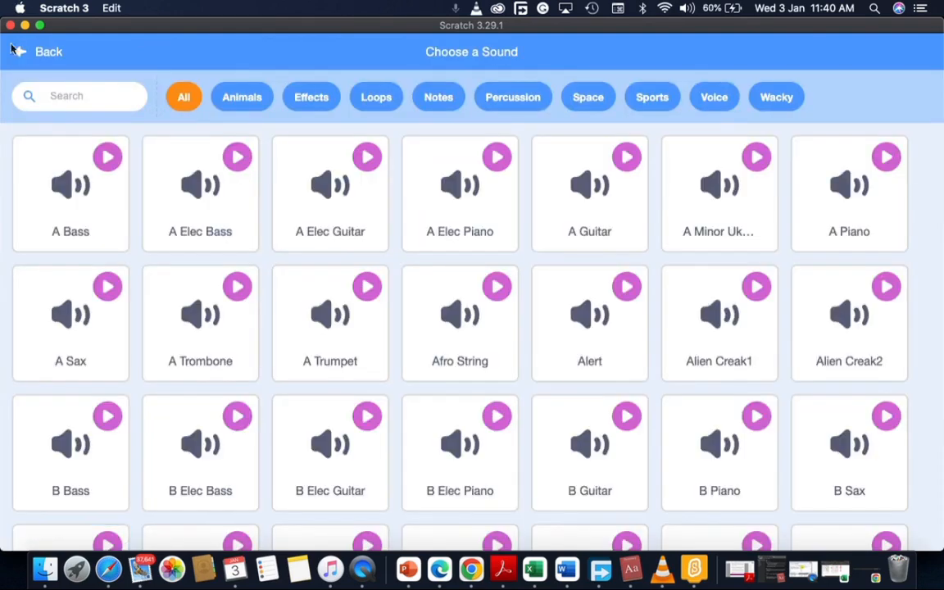
left_click(23, 54)
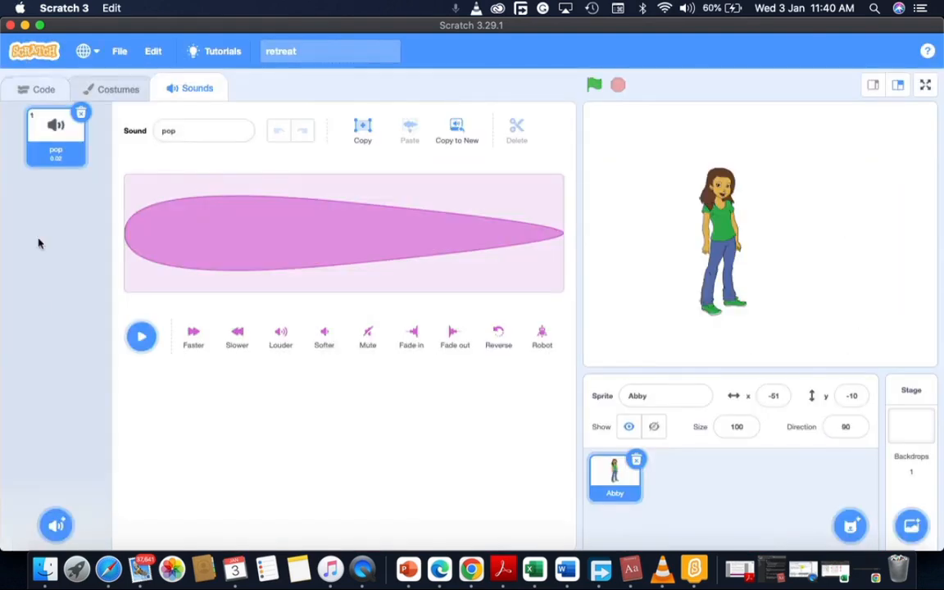
Reopen the sound library, browse down to the C and C2 instrument sounds, and preview some, including C2 Trombone.
left_click(53, 530)
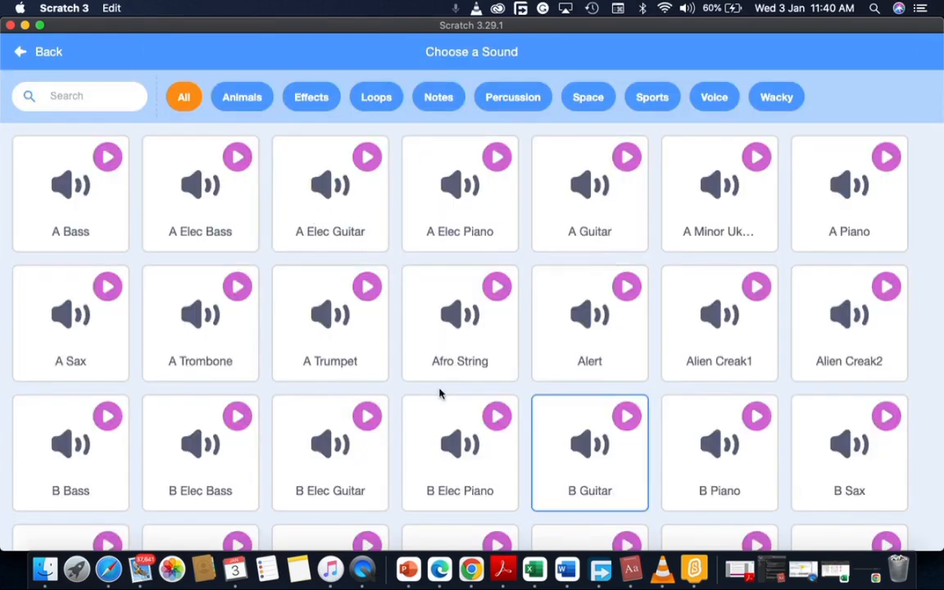
scroll(437, 392, "down", 3)
scroll(440, 393, "down", 15)
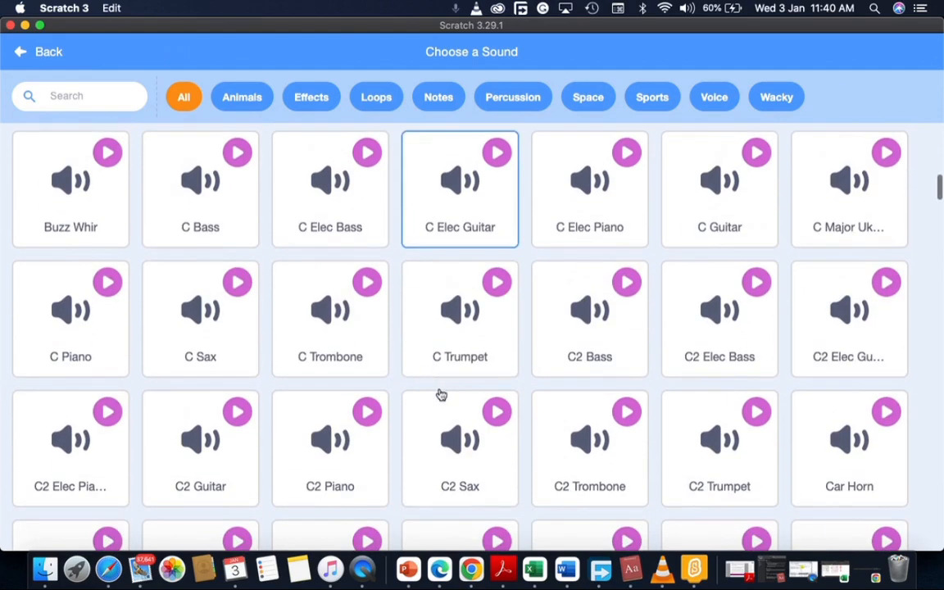
mouse_move(499, 293)
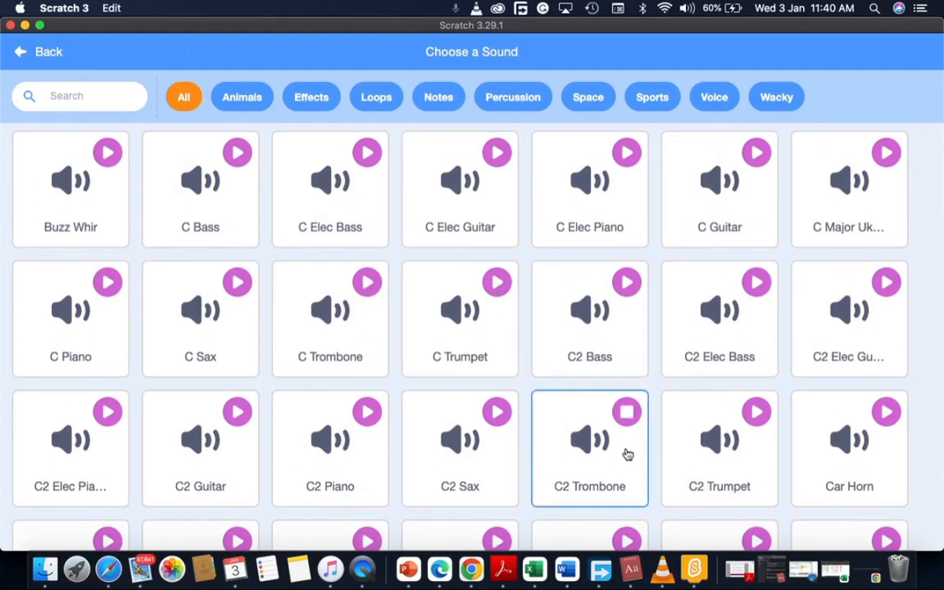
Browse further down the sound library to the clock and cough sounds, and search it for "sound".
scroll(627, 454, "down", 7)
scroll(628, 453, "down", 4)
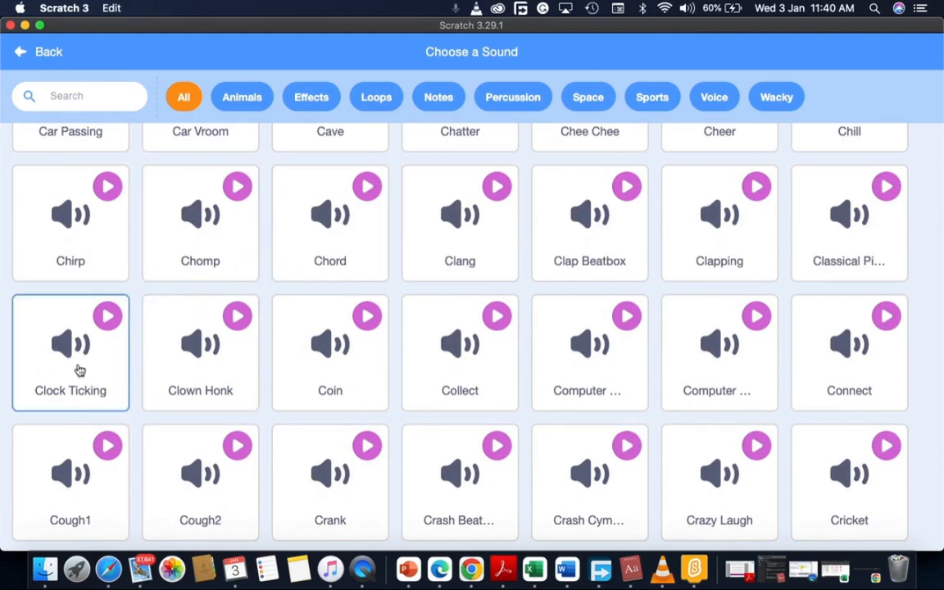
left_click(89, 91)
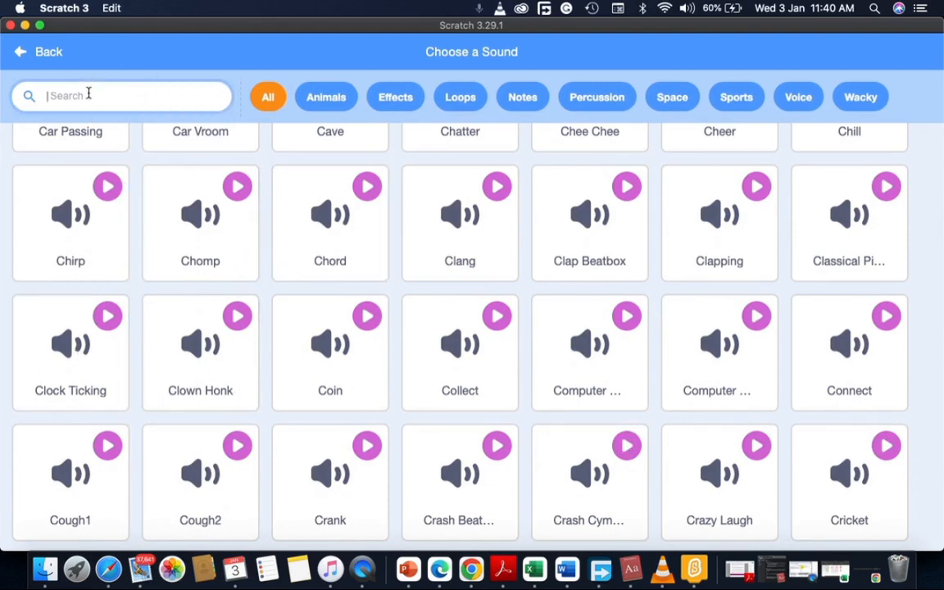
type("sound")
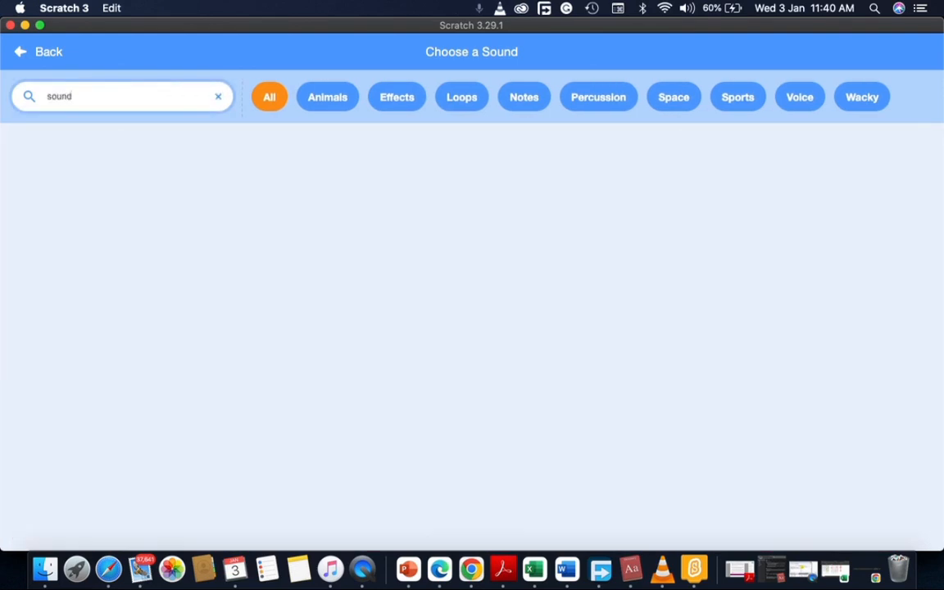
Search the sound library for "danc" instead, add the Dance Magic sound to Abby, and play a short preview.
key("BackSpace")
key("BackSpace")
key("BackSpace")
type("danc")
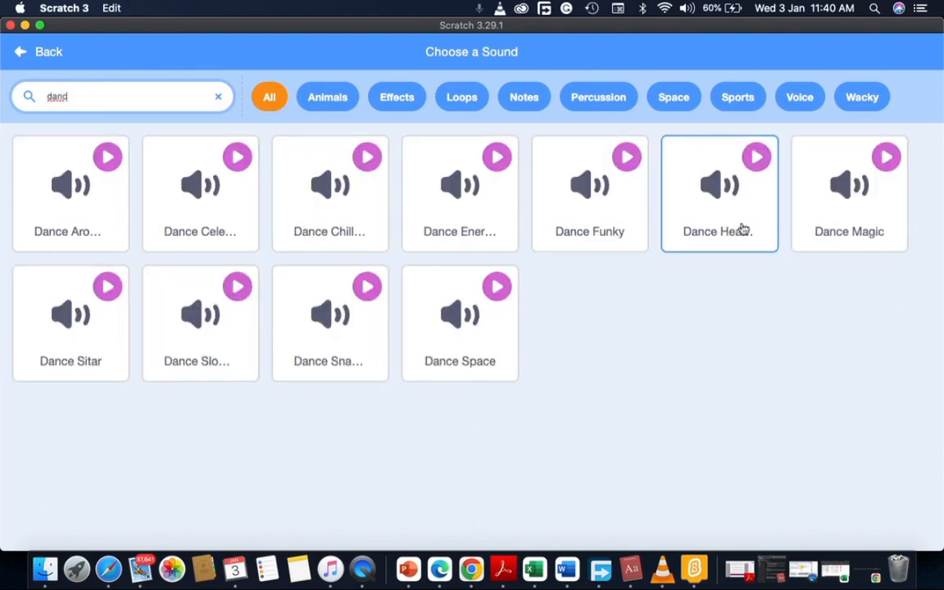
left_click(836, 228)
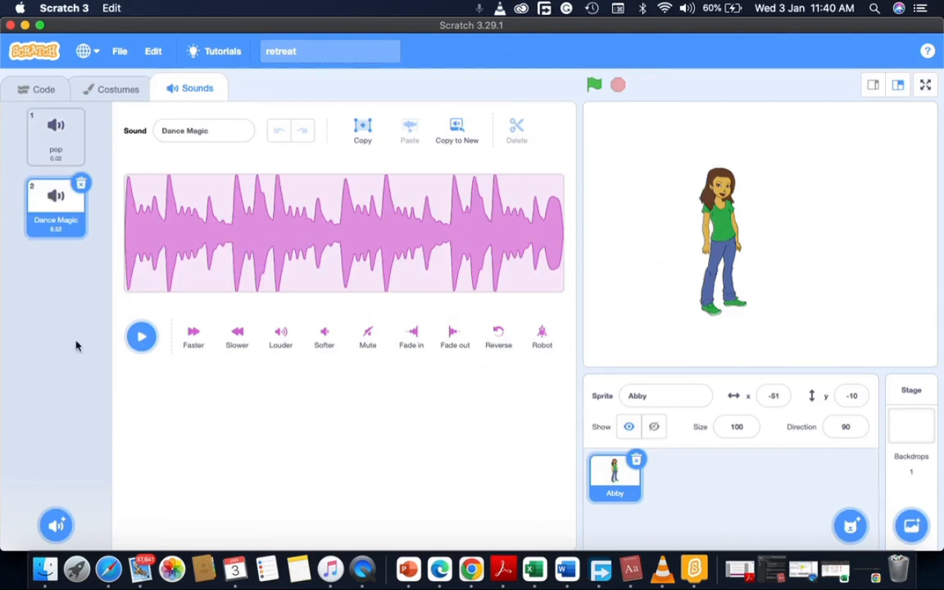
left_click(141, 338)
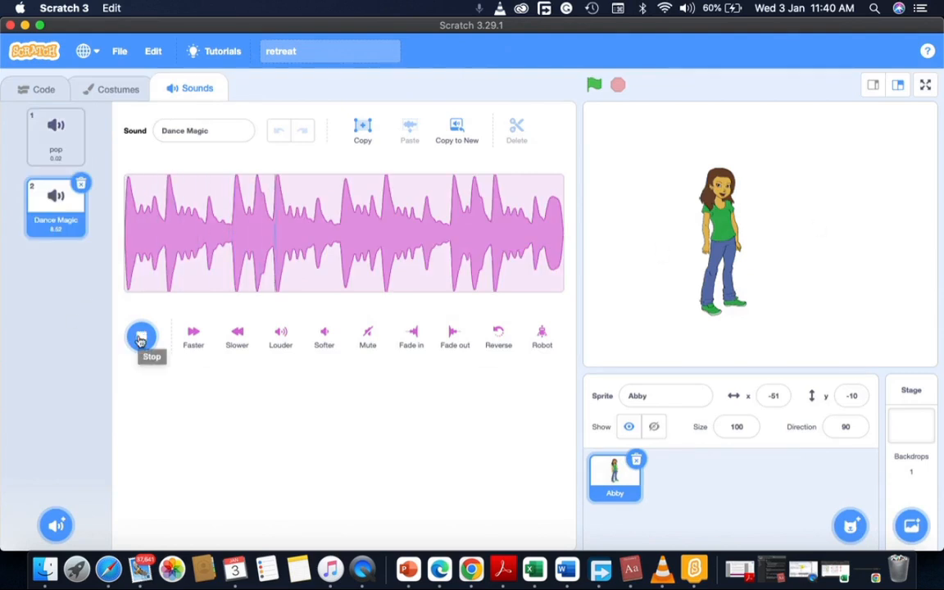
left_click(141, 338)
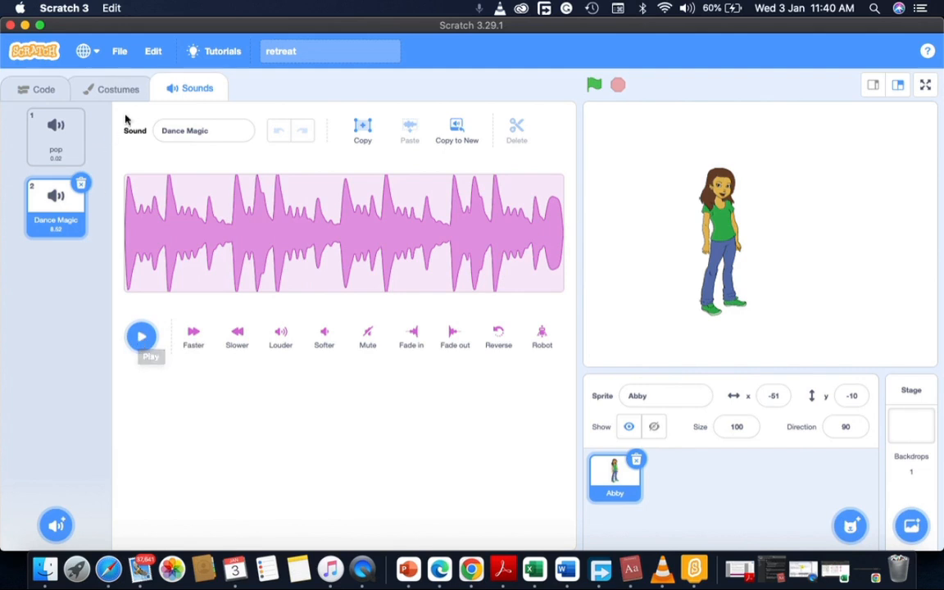
Return to Abby's code view and set the sprite's size to 50.
left_click(41, 92)
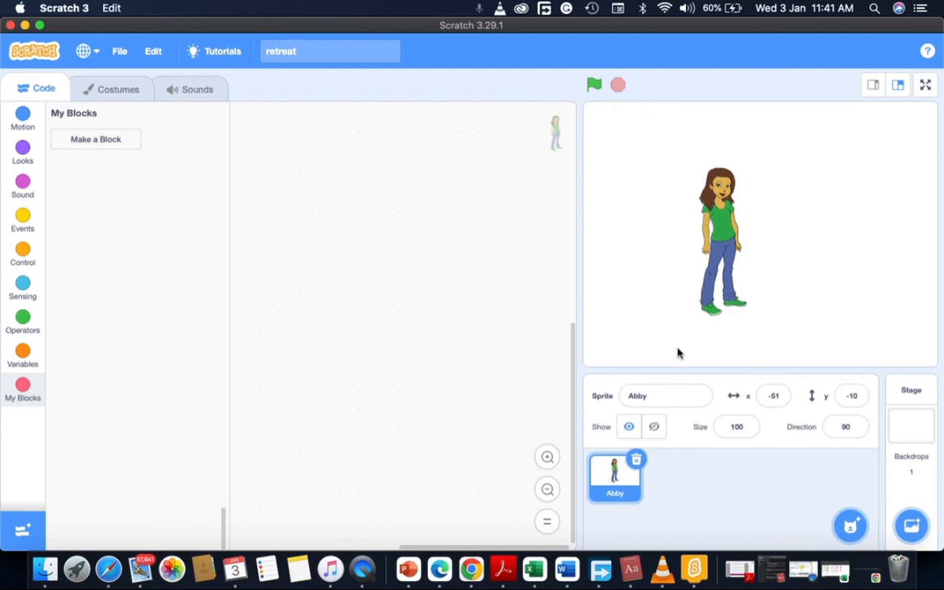
left_click(736, 425)
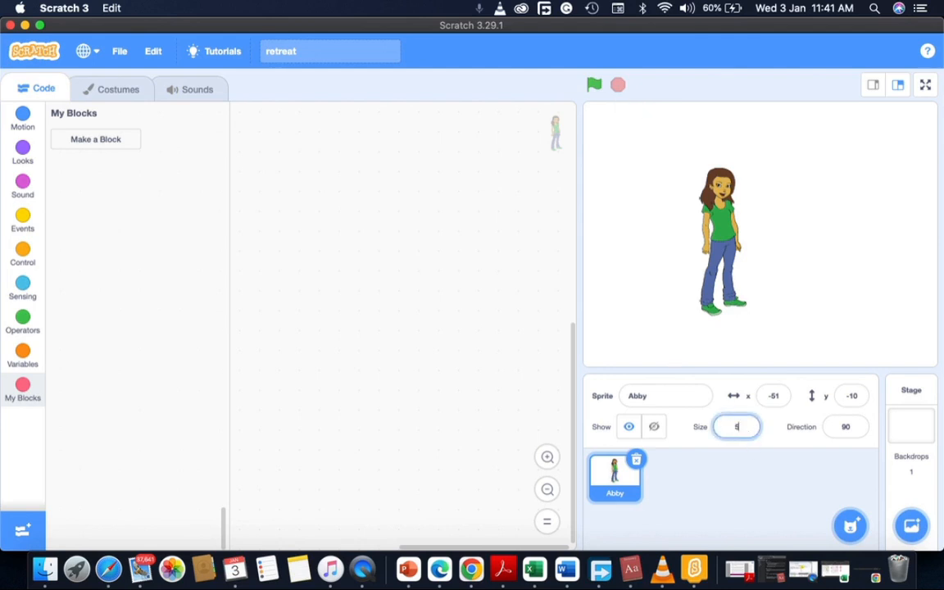
type("50")
key("Return")
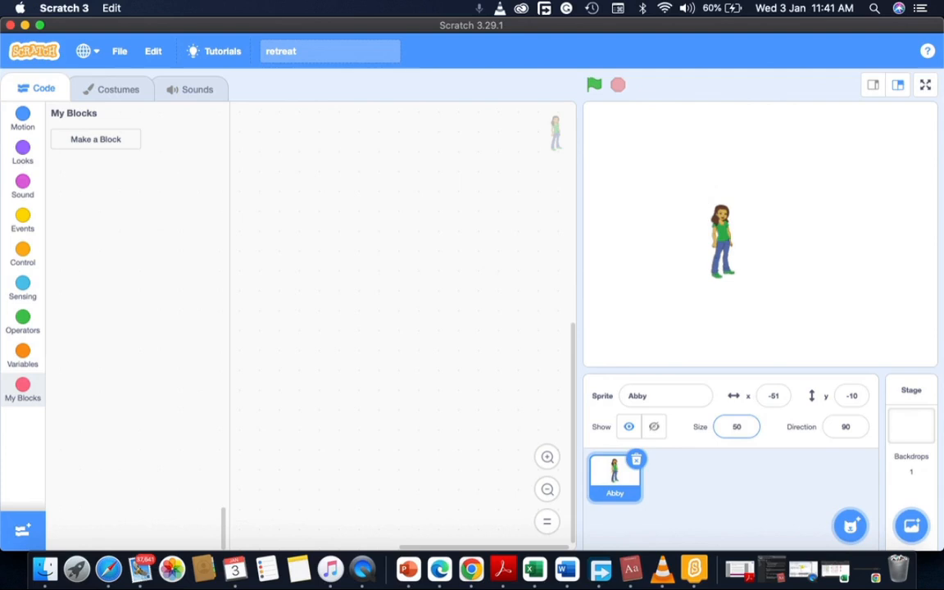
Try out Abby's direction dial, and hide the sprite on the stage and show it again.
left_click(859, 427)
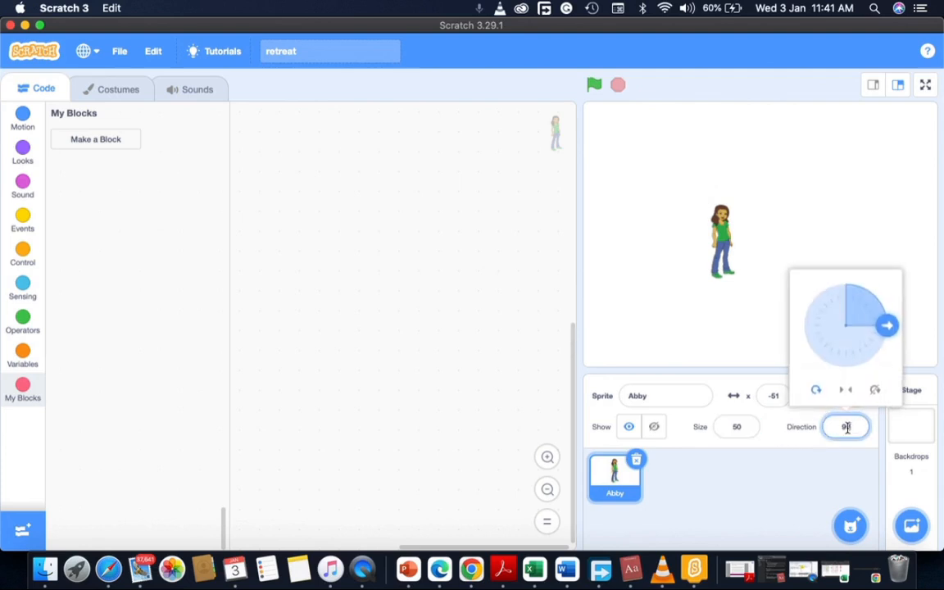
left_click(872, 342)
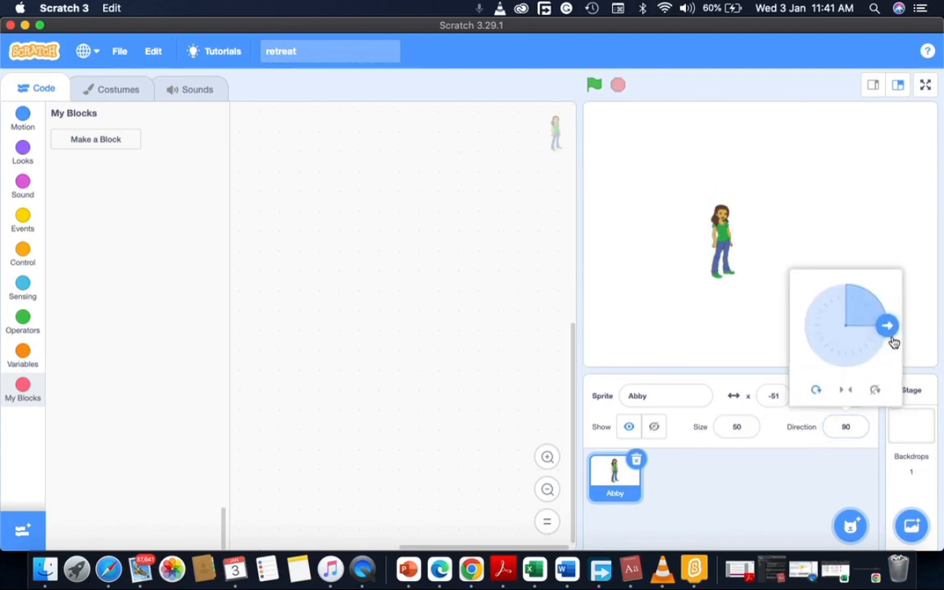
mouse_move(888, 328)
left_mouse_down()
mouse_move(797, 352)
mouse_move(778, 320)
mouse_move(818, 382)
mouse_move(889, 327)
mouse_move(889, 336)
left_mouse_up()
left_click(756, 328)
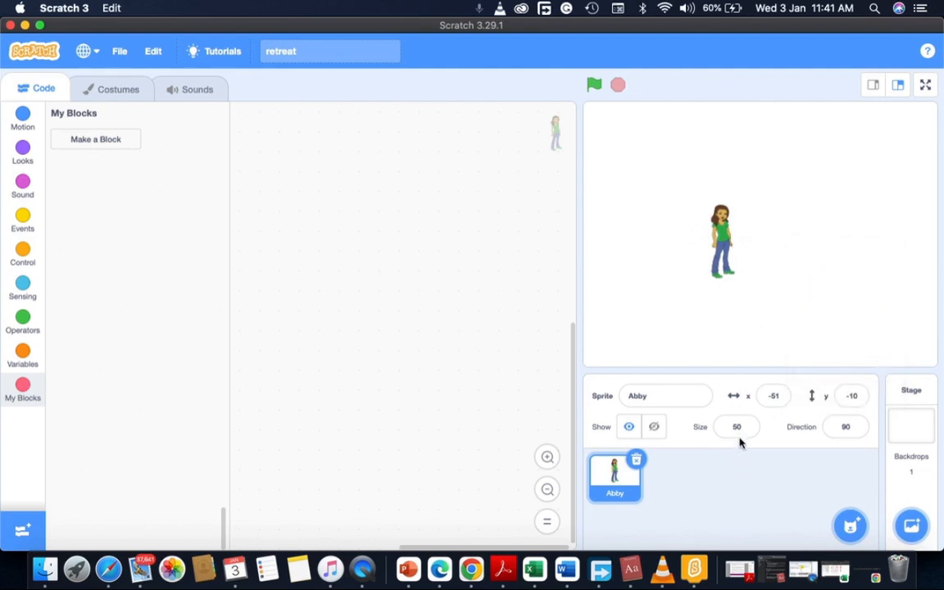
left_click(655, 428)
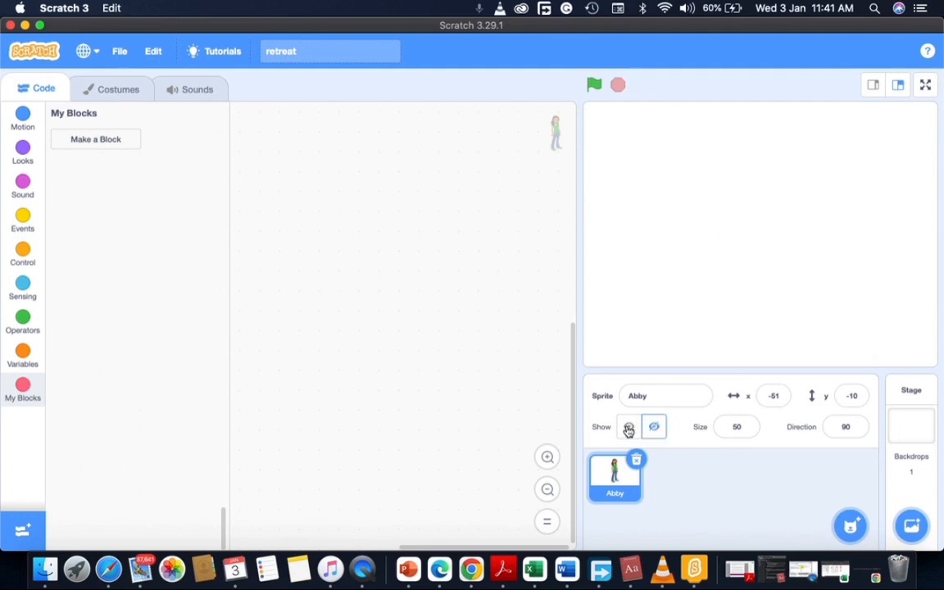
left_click(629, 430)
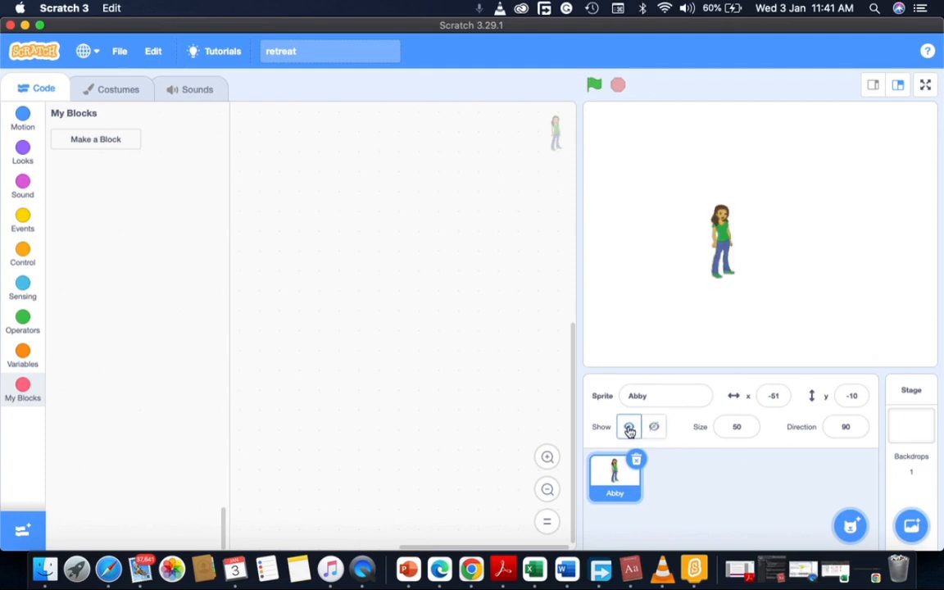
Add a randomly chosen surprise sprite to the project.
mouse_move(849, 522)
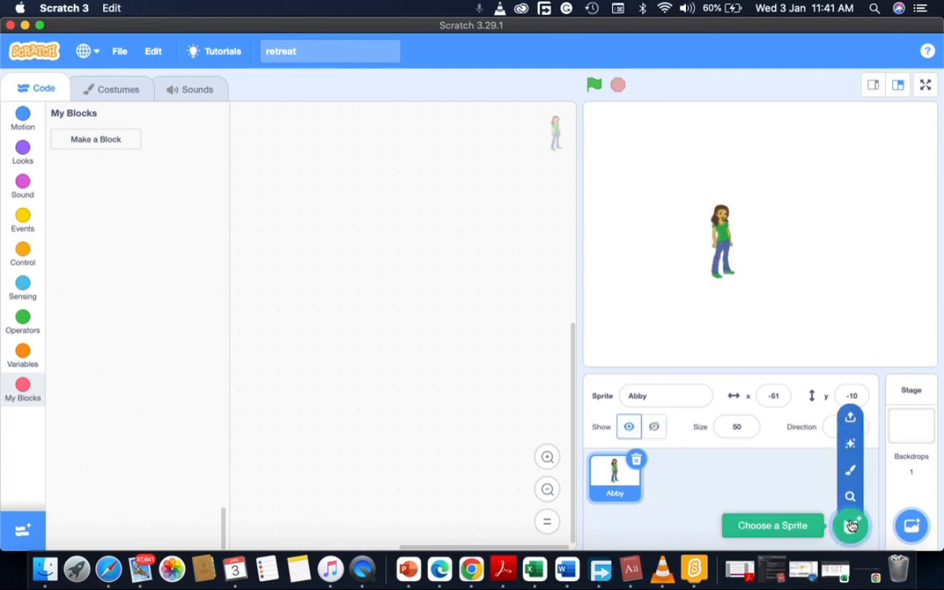
left_click(851, 446)
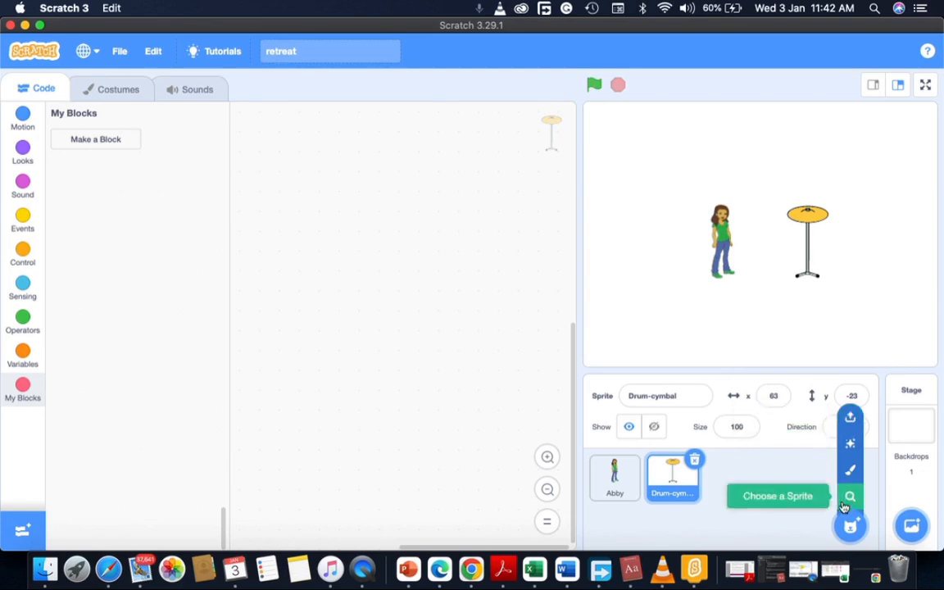
Add the Hannah sprite from the library's Sports category and move it beside Abby to about x -152, y -6.
left_click(850, 529)
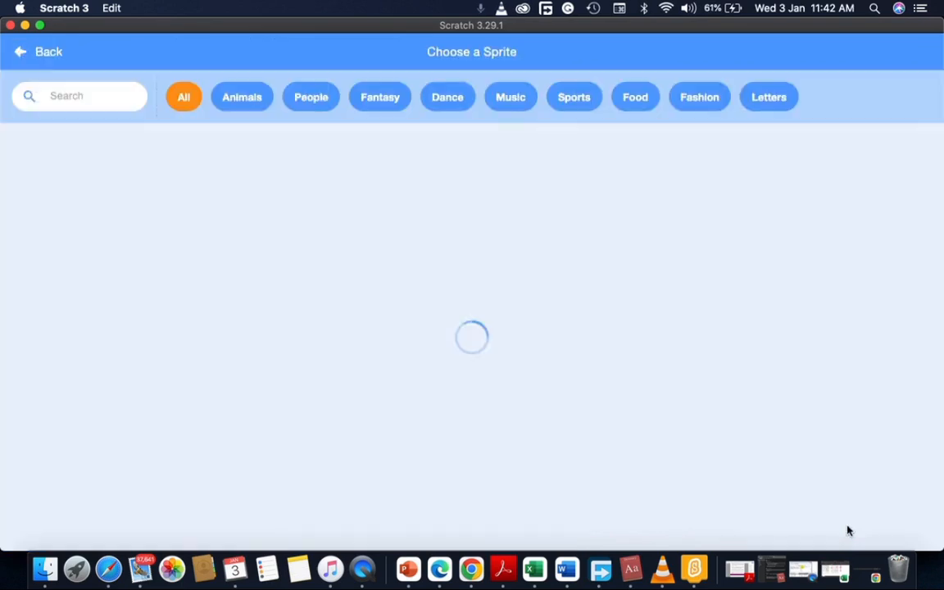
left_click(455, 97)
left_click(498, 97)
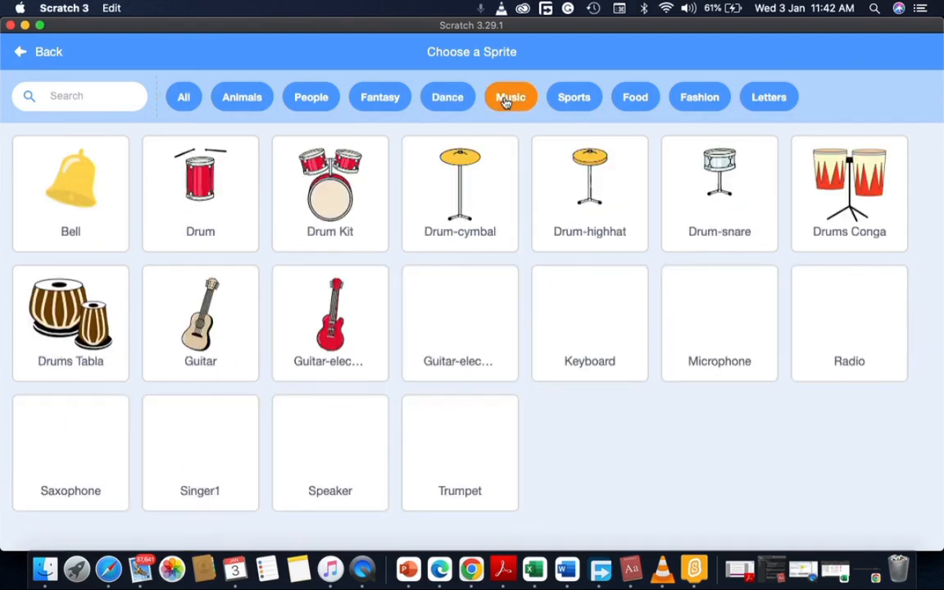
left_click(566, 97)
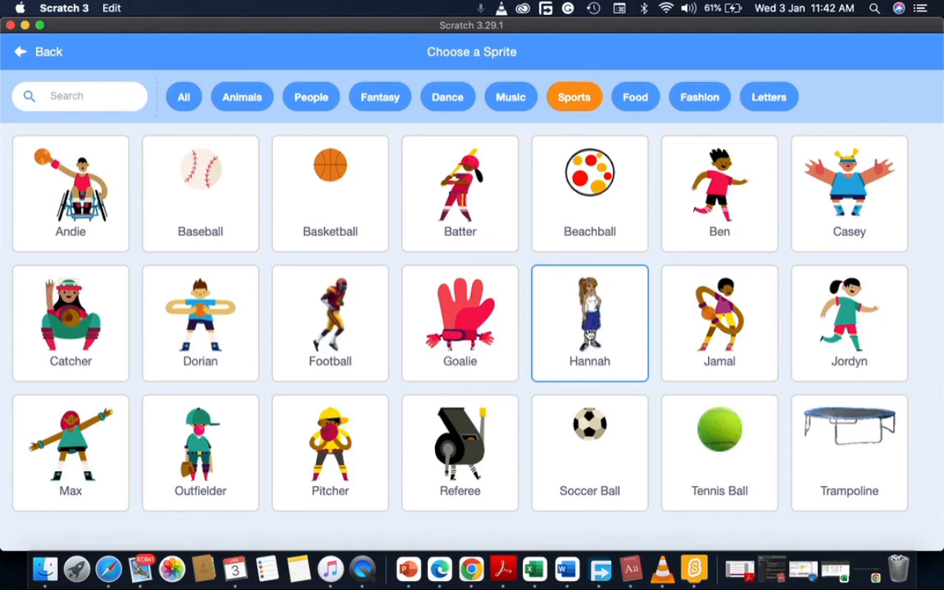
left_click(592, 300)
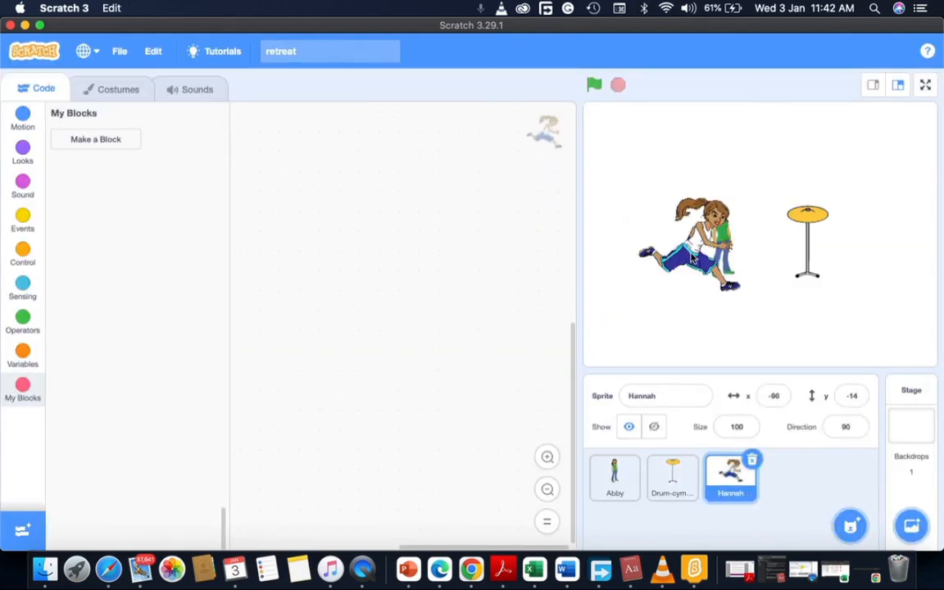
left_click_drag(693, 259, 652, 253)
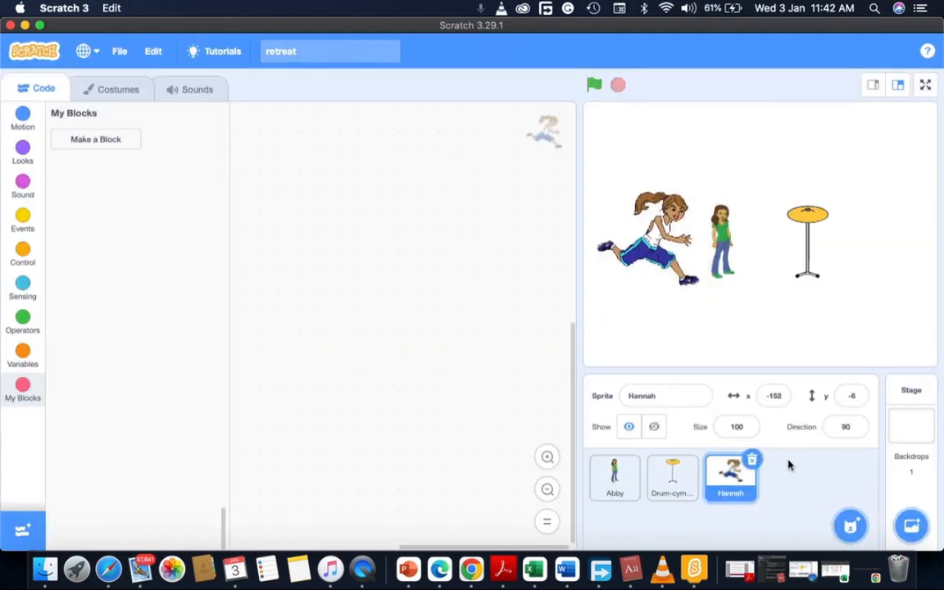
Browse the backdrop library, search it for "foo", and add the Soccer backdrop to the stage.
mouse_move(850, 525)
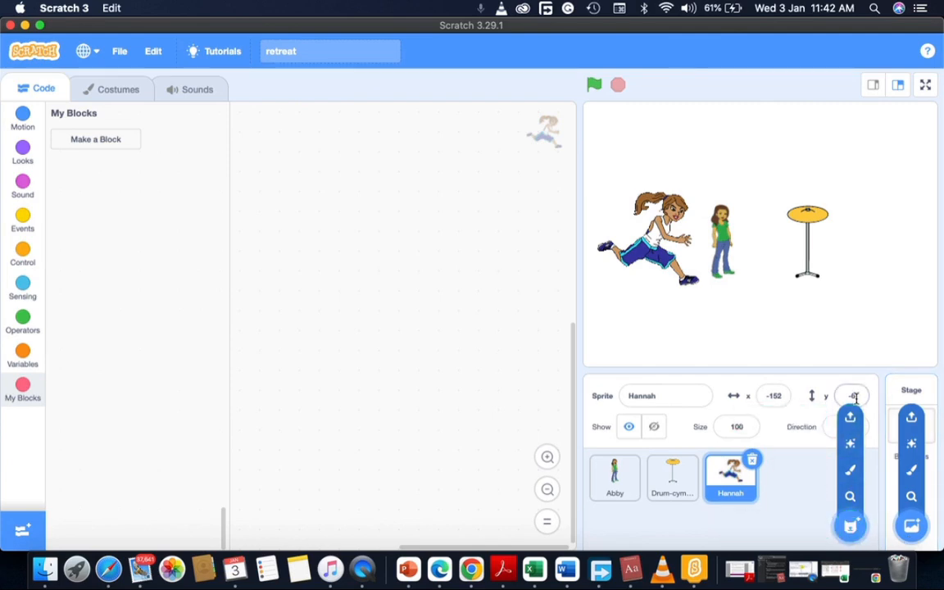
mouse_move(913, 526)
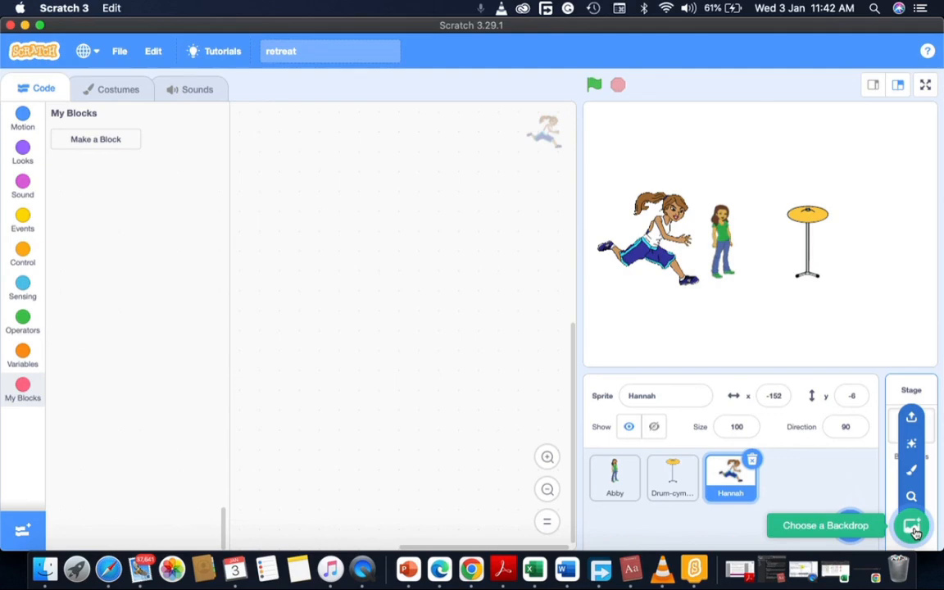
left_click(915, 528)
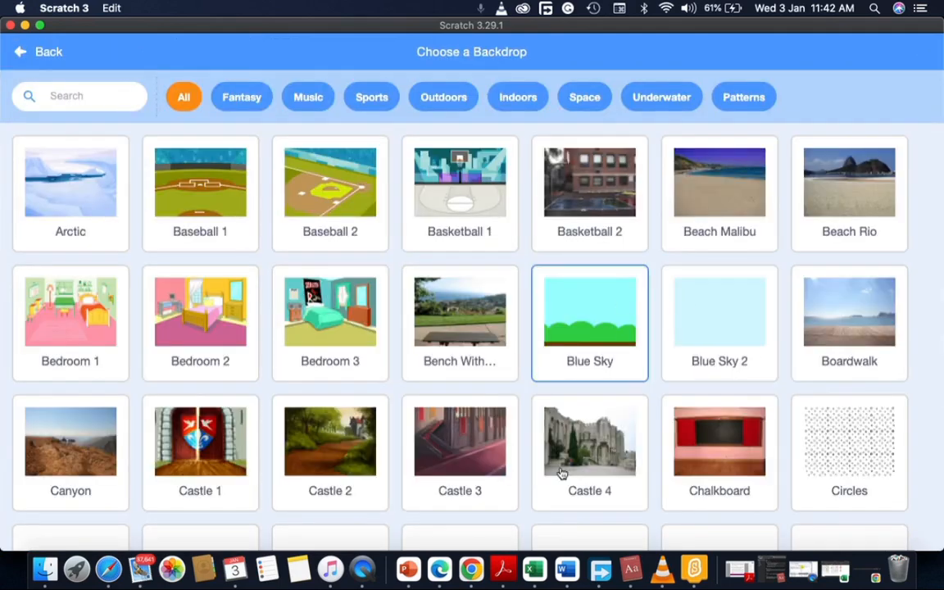
scroll(562, 474, "down", 1)
scroll(200, 361, "up", 1)
scroll(200, 391, "down", 1)
scroll(200, 391, "up", 1)
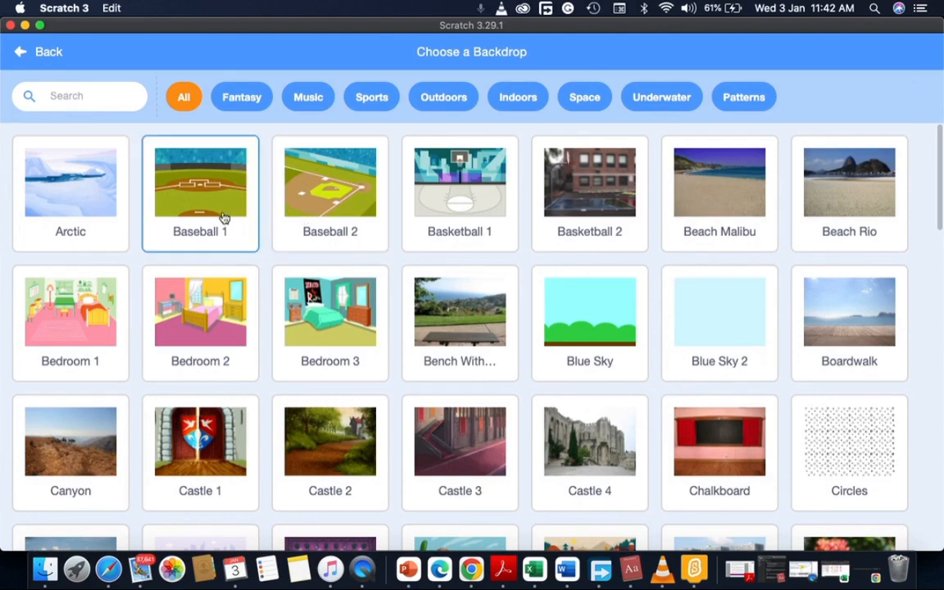
scroll(501, 266, "down", 3)
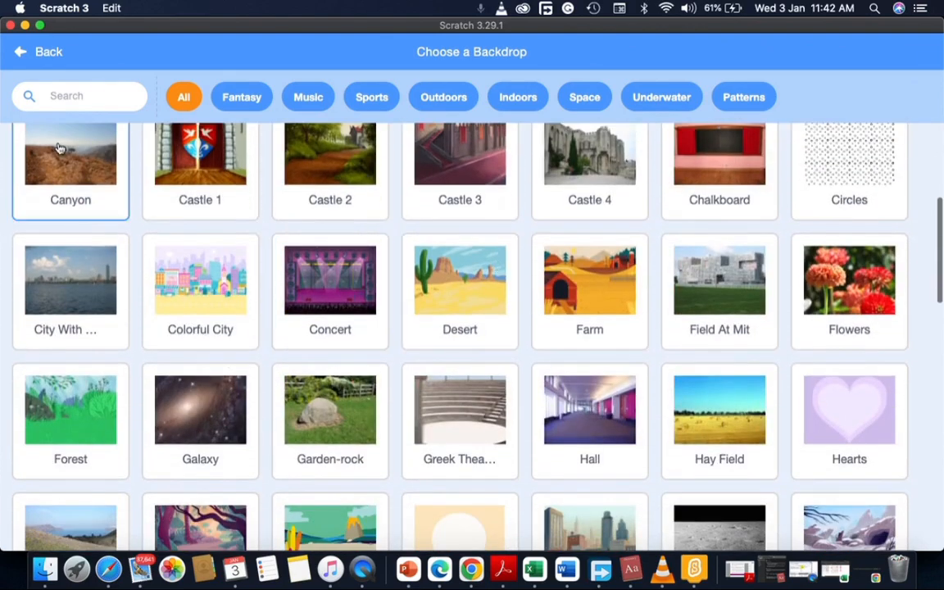
left_click(95, 95)
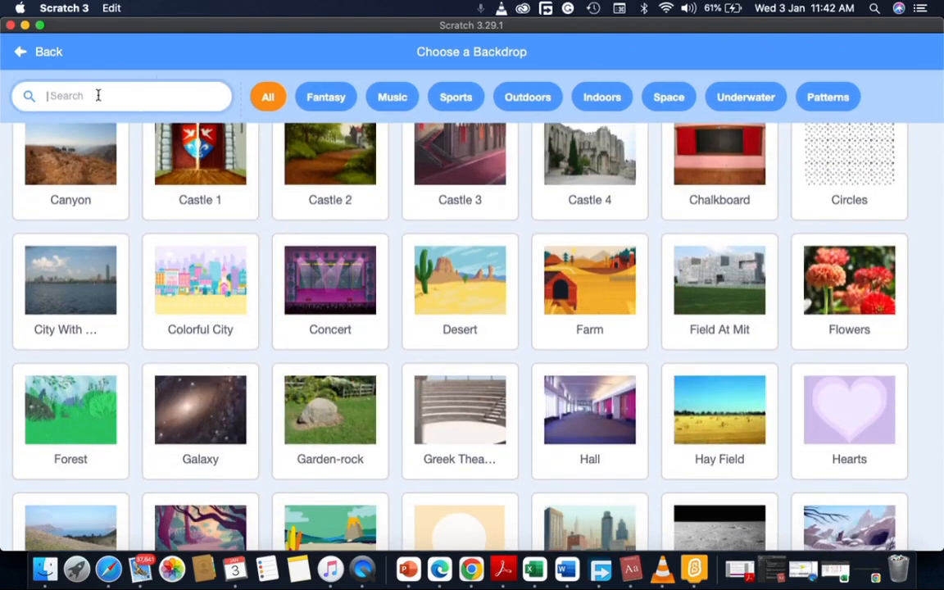
type("foo")
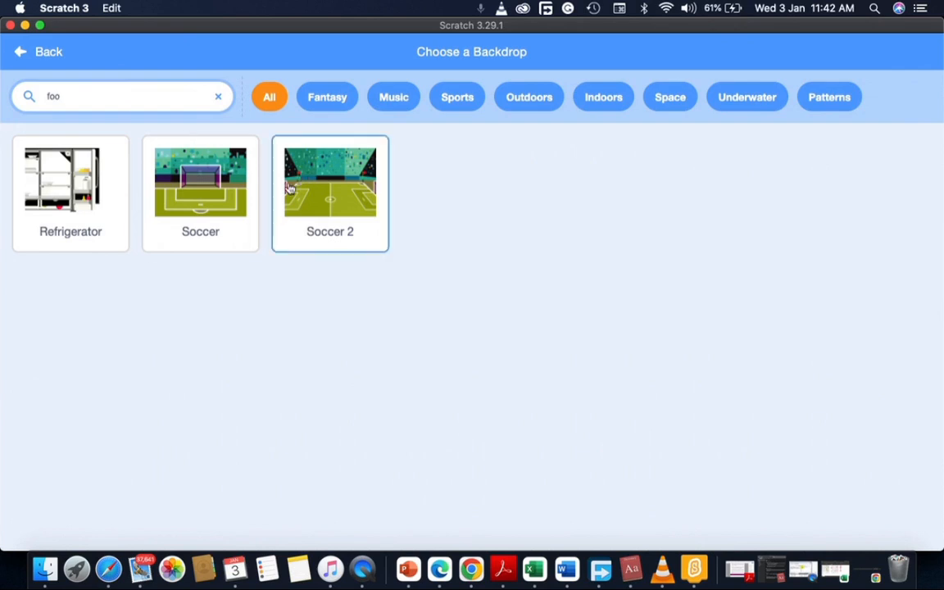
left_click(218, 202)
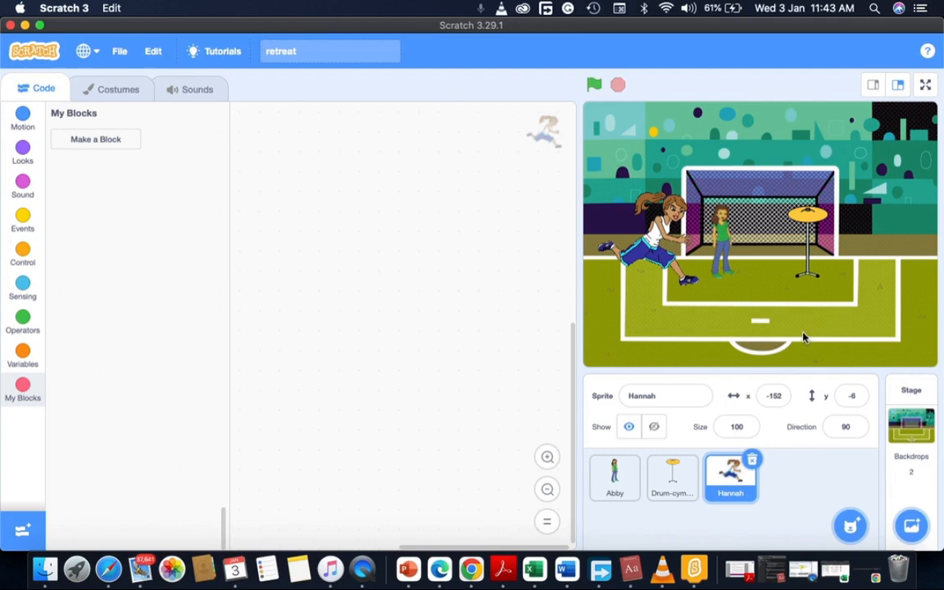
Create a new blank backdrop for painting and set the fill color to yellow with a color value of 14.
mouse_move(914, 531)
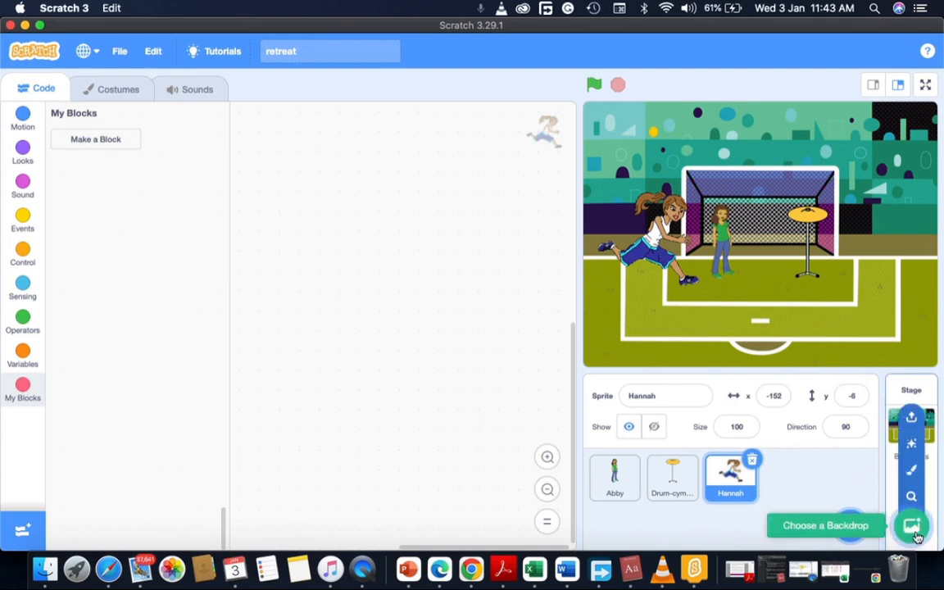
left_click(914, 473)
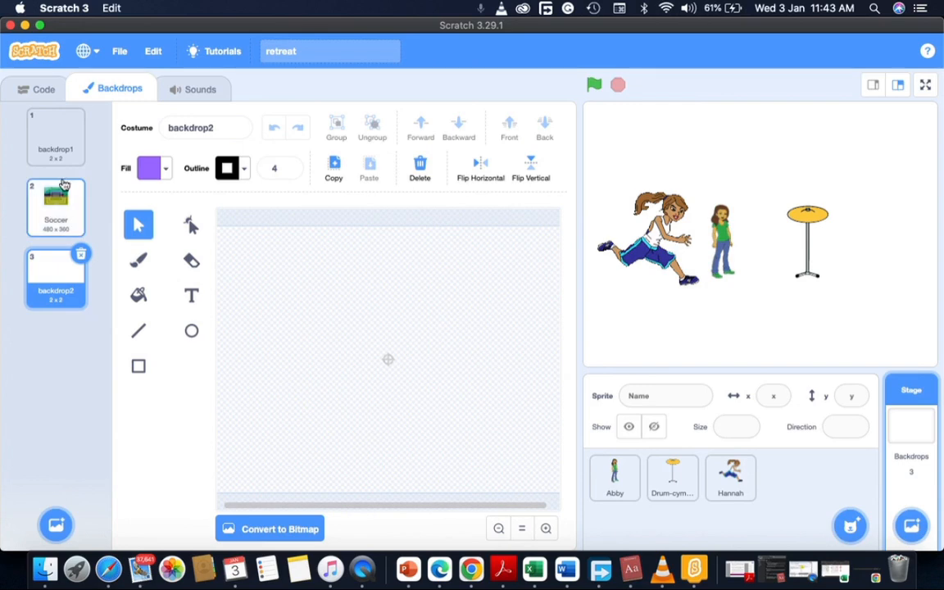
left_click(156, 179)
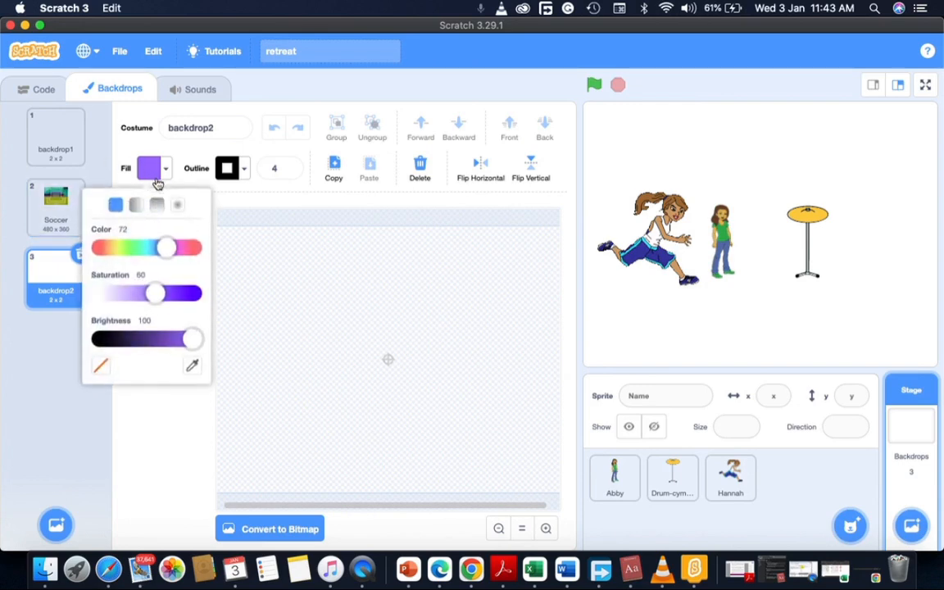
left_click_drag(166, 248, 113, 247)
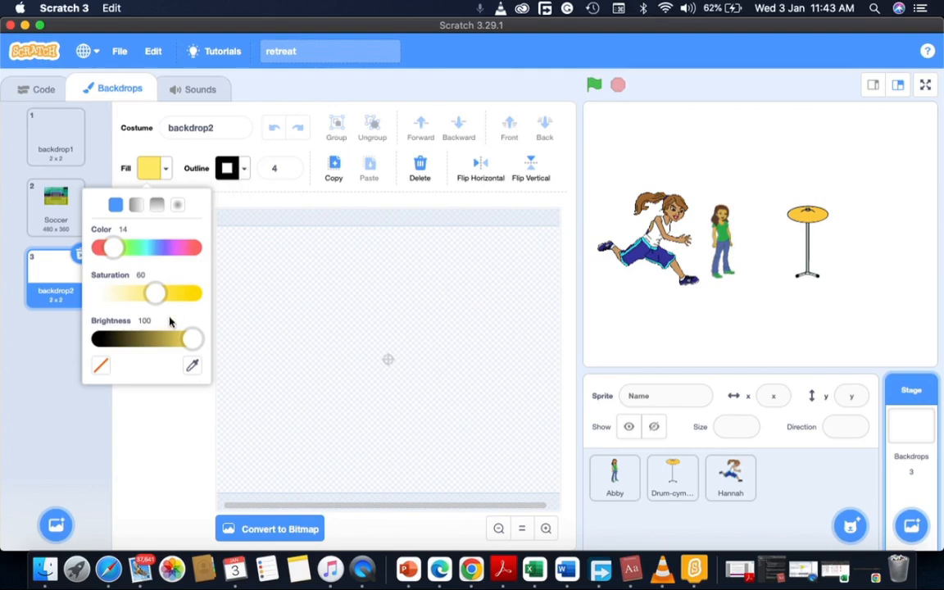
left_click(169, 403)
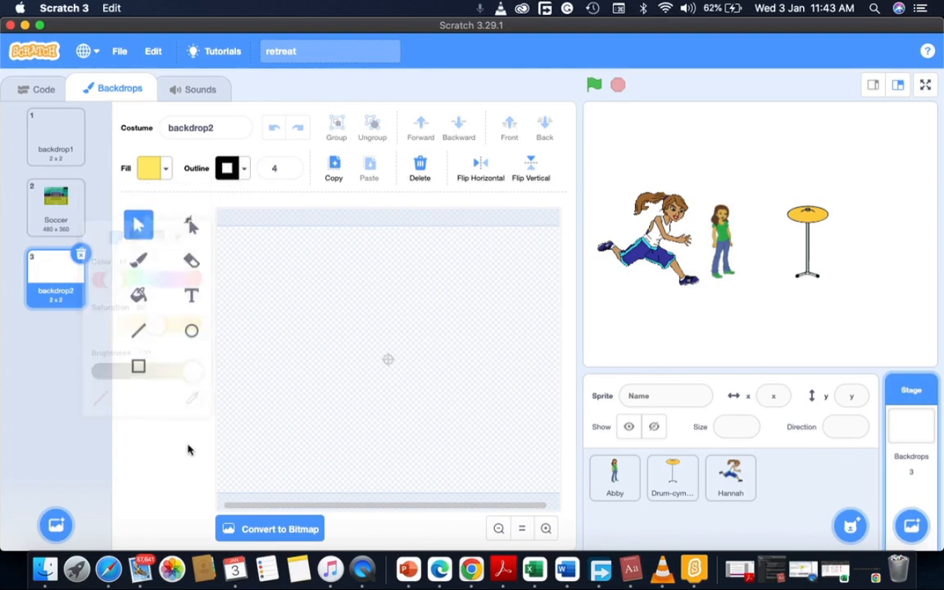
Paint a freehand yellow zigzag across the upper half of the blank backdrop with the Brush at size 10.
left_click(138, 261)
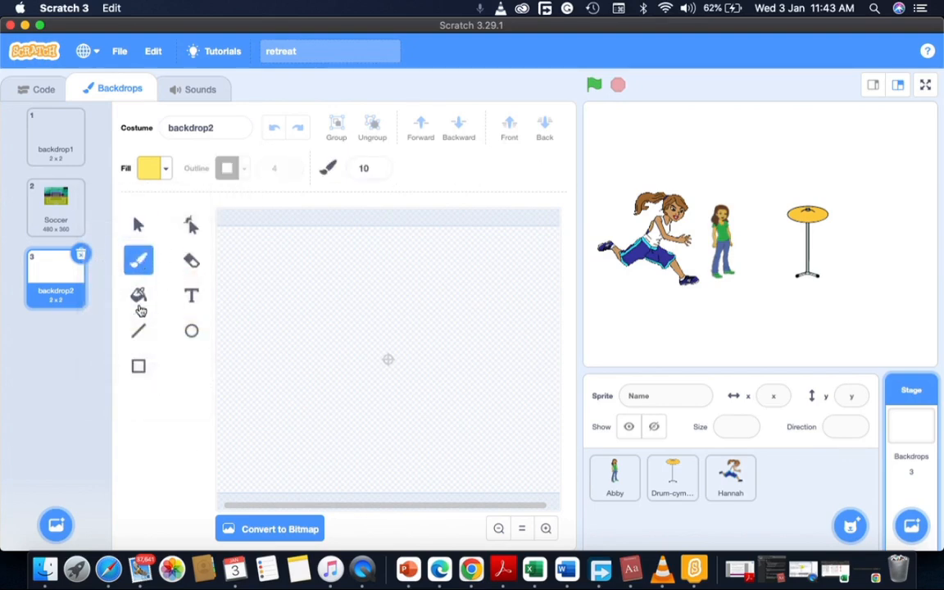
left_click(139, 297)
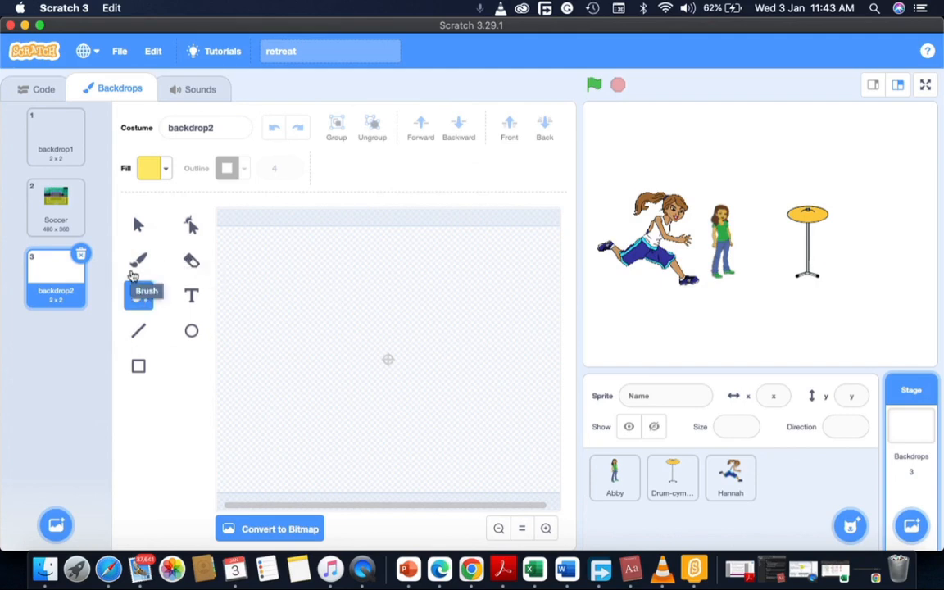
left_click(135, 268)
mouse_move(267, 279)
left_mouse_down()
mouse_move(334, 326)
mouse_move(351, 264)
mouse_move(310, 385)
mouse_move(354, 386)
mouse_move(395, 358)
left_mouse_up()
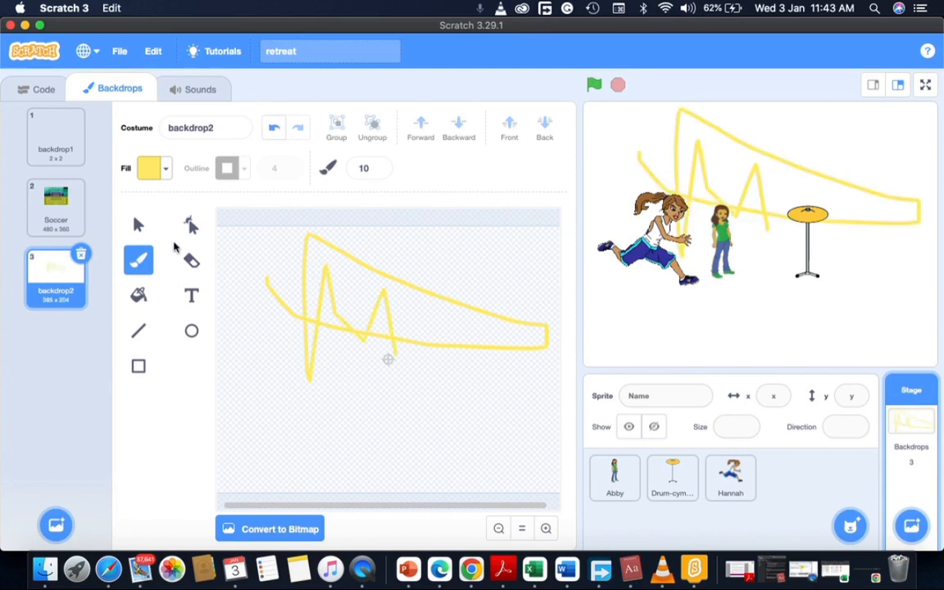
Set the brush size to 100 and paint over most of the backdrop in yellow.
left_click(365, 168)
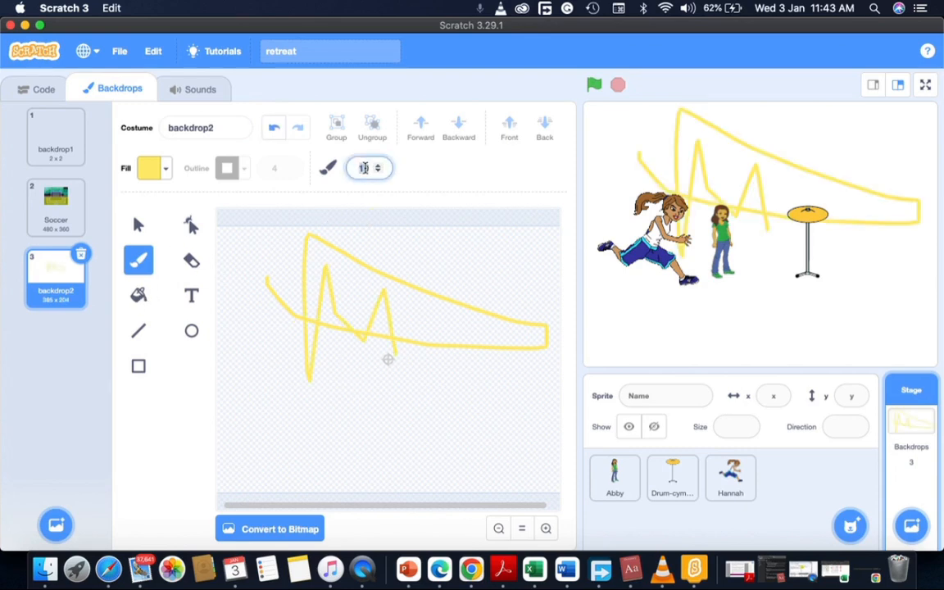
type("00")
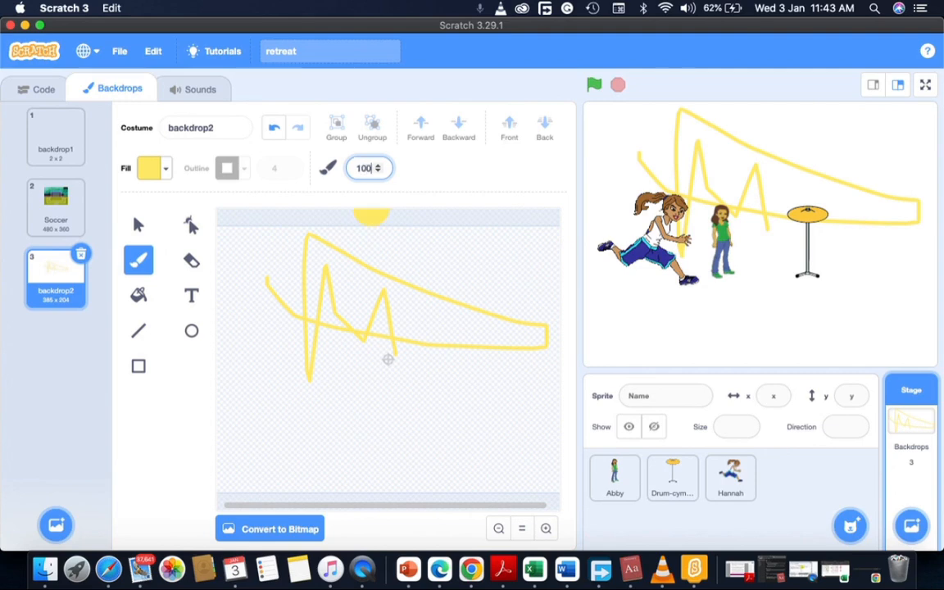
left_click(361, 356)
mouse_move(227, 240)
left_mouse_down()
mouse_move(554, 248)
mouse_move(554, 393)
mouse_move(499, 347)
mouse_move(453, 255)
left_mouse_up()
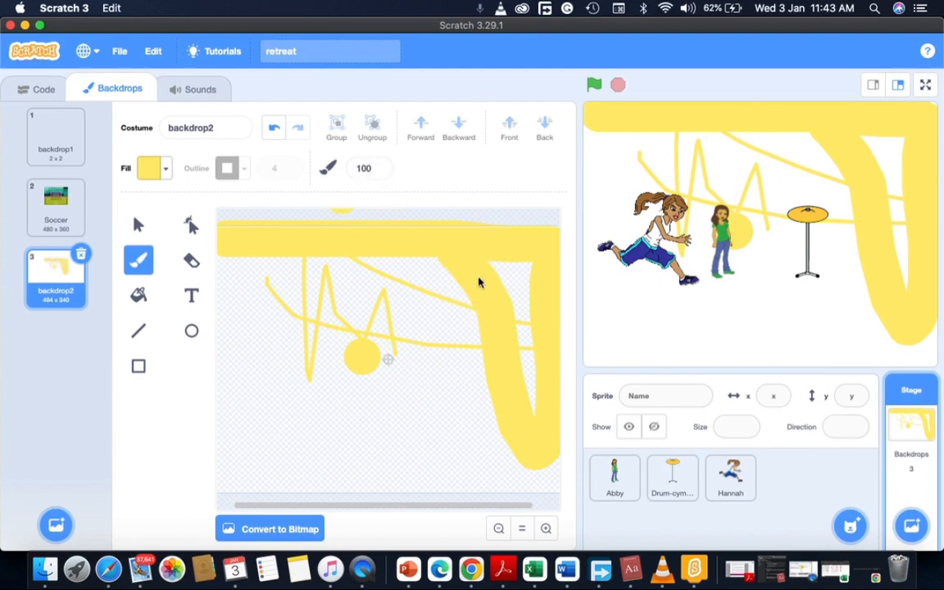
mouse_move(489, 266)
left_mouse_down()
mouse_move(499, 287)
mouse_move(526, 277)
mouse_move(527, 436)
mouse_move(347, 331)
mouse_move(322, 285)
mouse_move(237, 301)
left_mouse_up()
mouse_move(264, 269)
left_mouse_down()
mouse_move(261, 354)
mouse_move(310, 375)
mouse_move(401, 390)
mouse_move(344, 368)
mouse_move(401, 354)
mouse_move(401, 308)
left_mouse_up()
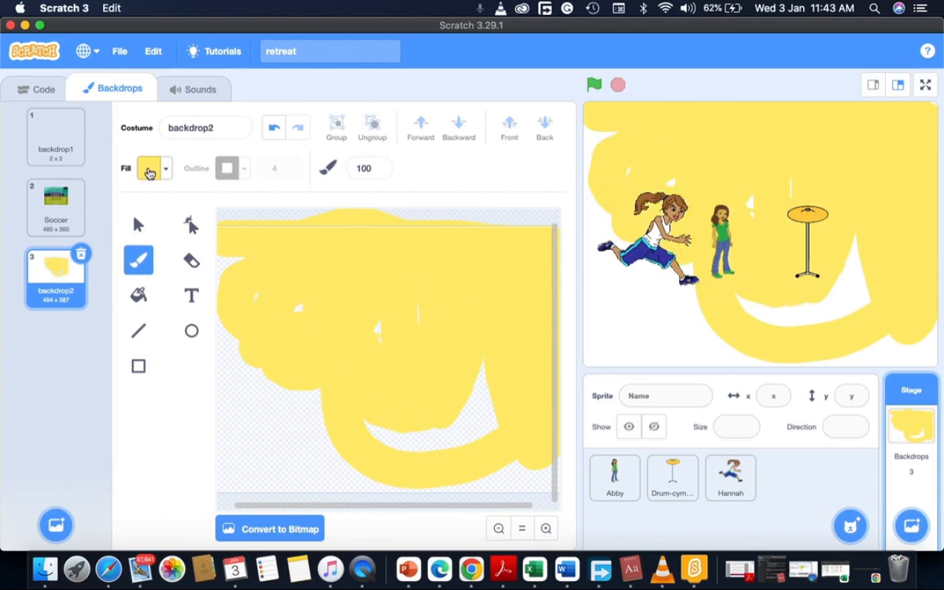
Set the fill to dark red (color 100, saturation 60, brightness 64) and paint the backdrop's left edge and lower half.
left_click(144, 164)
left_click_drag(110, 226, 232, 219)
left_click_drag(194, 315, 159, 313)
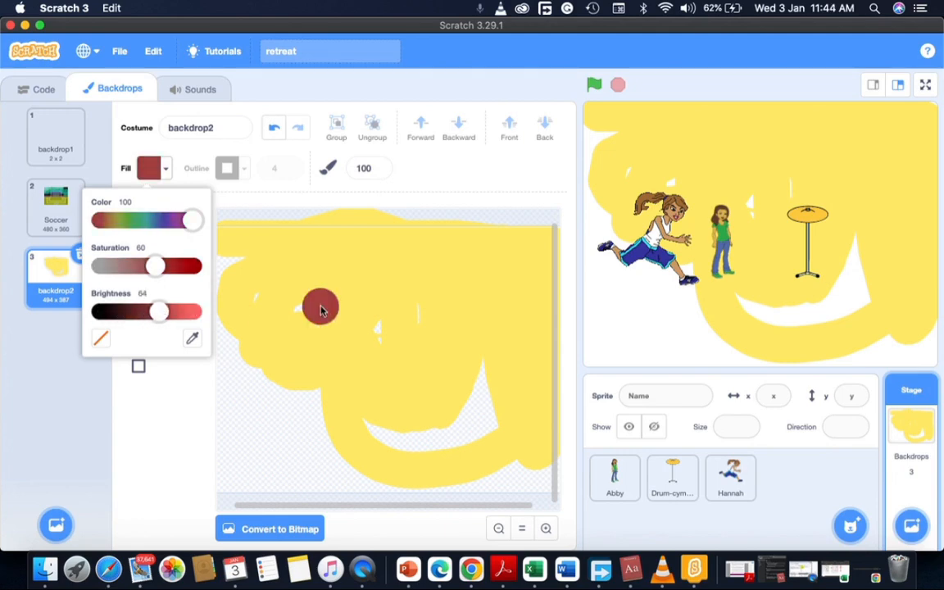
mouse_move(225, 240)
left_mouse_down()
mouse_move(236, 453)
mouse_move(370, 477)
mouse_move(242, 385)
mouse_move(303, 390)
mouse_move(302, 468)
mouse_move(302, 369)
mouse_move(518, 396)
mouse_move(495, 394)
mouse_move(455, 432)
mouse_move(237, 499)
mouse_move(219, 469)
mouse_move(549, 482)
mouse_move(428, 500)
mouse_move(381, 399)
left_mouse_up()
left_click_drag(367, 435, 371, 419)
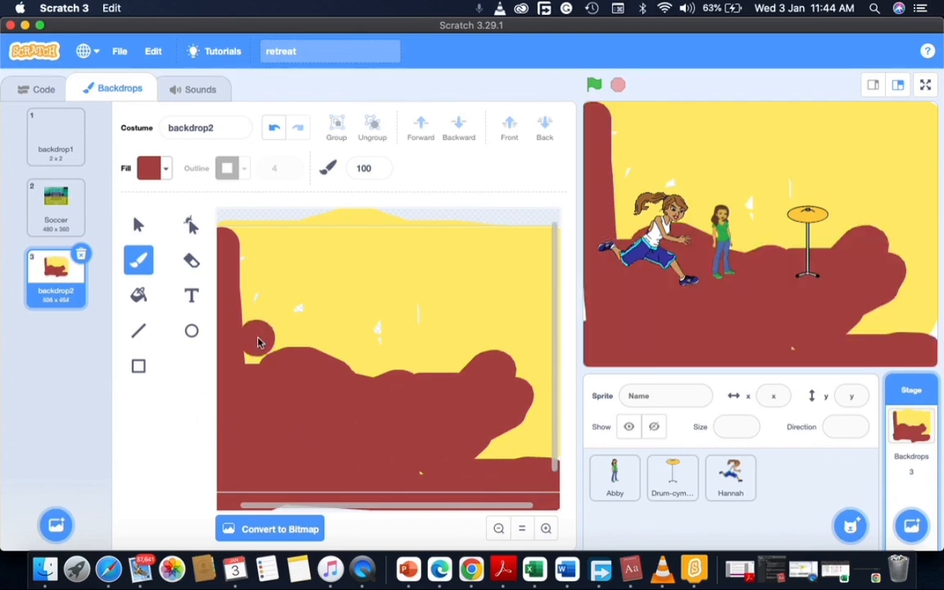
Show the Soccer backdrop on the stage and delete the empty backdrop1.
left_click(39, 89)
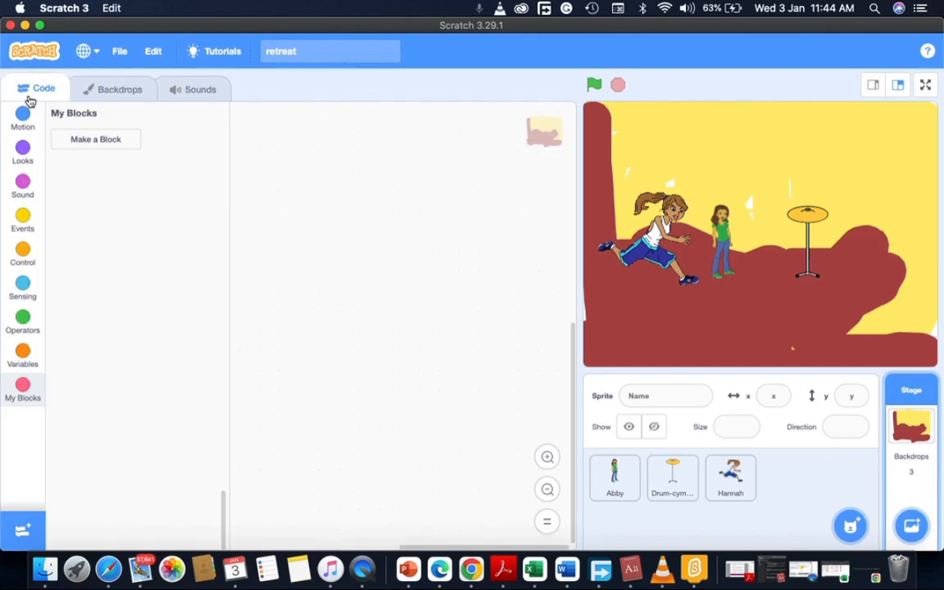
left_click(132, 96)
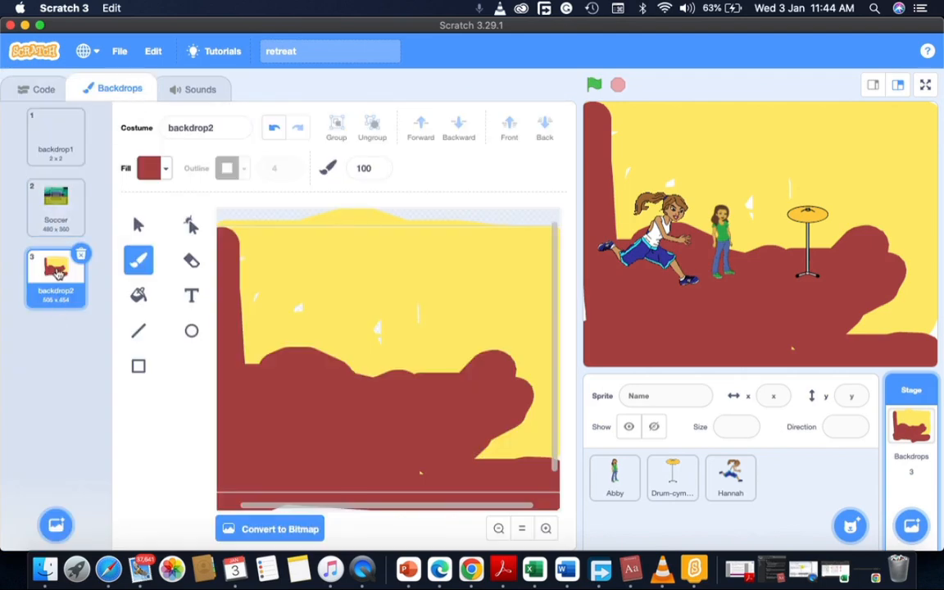
left_click(69, 215)
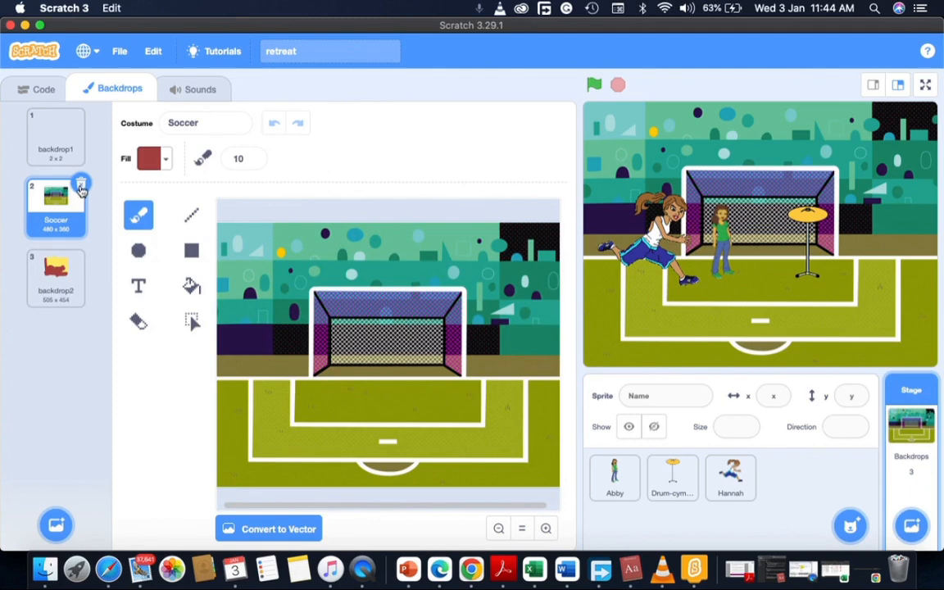
left_click(53, 137)
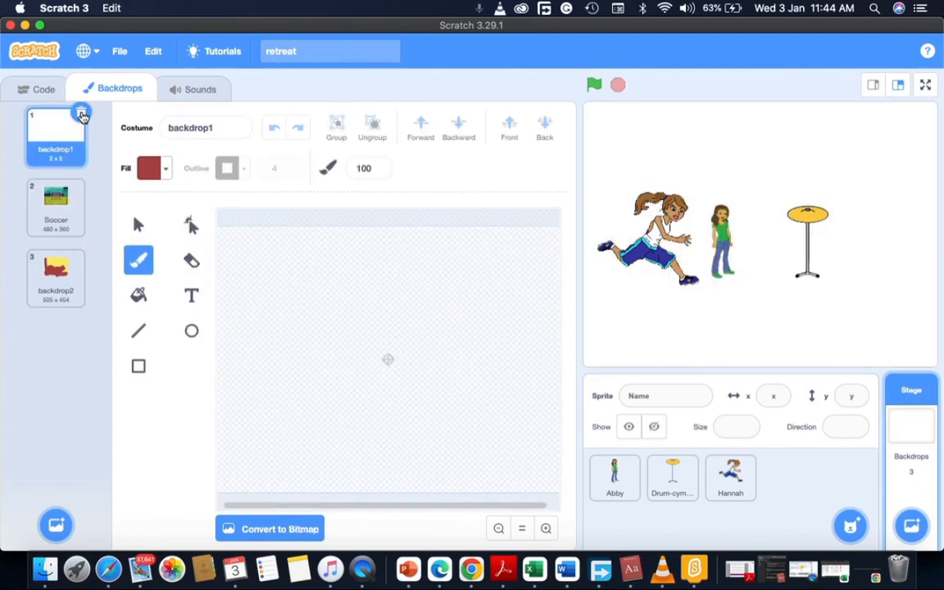
left_click(81, 114)
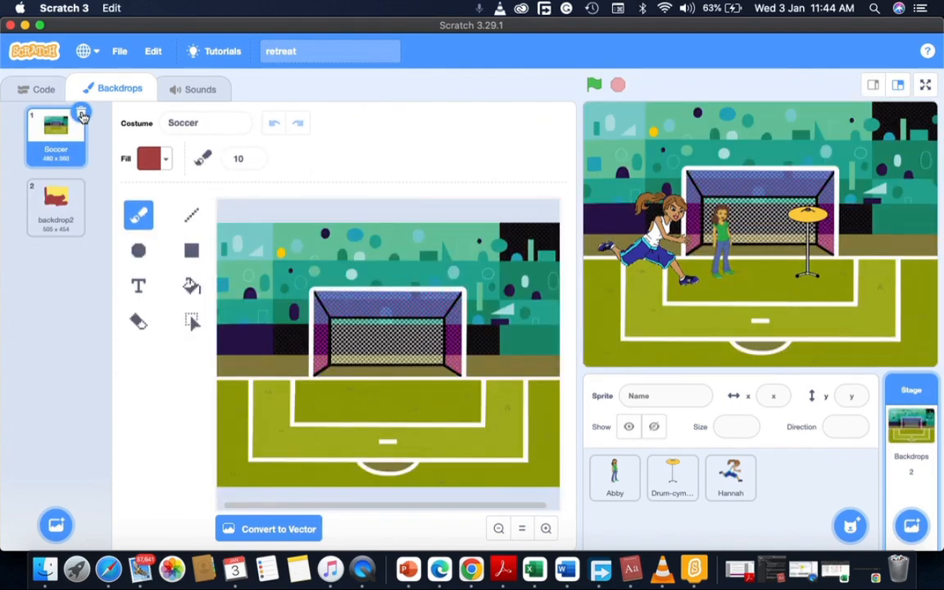
Upload 23-12-29_11-24-57-805-01.jpeg from the Downloads folder as a backdrop, and delete that backdrop again.
left_click(34, 89)
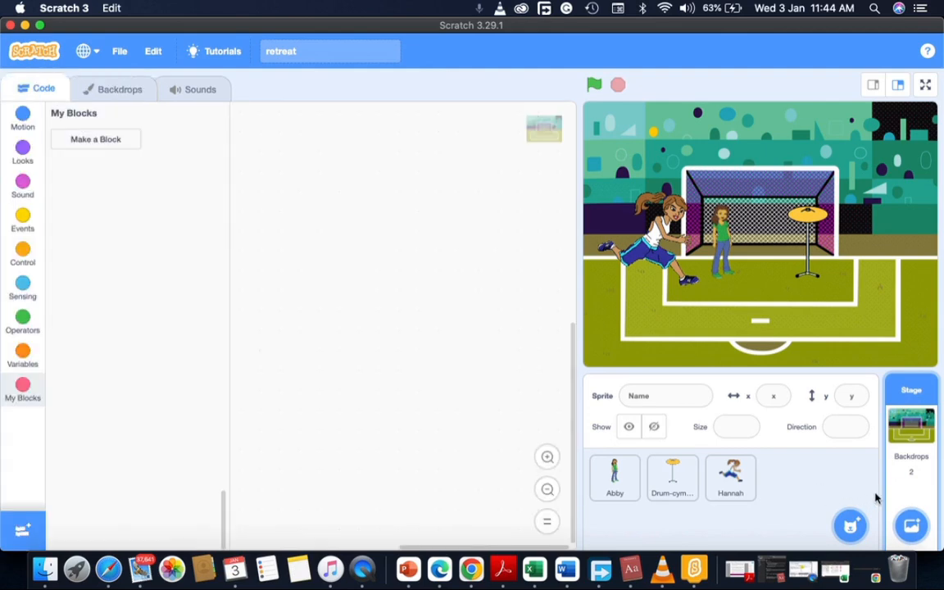
mouse_move(911, 524)
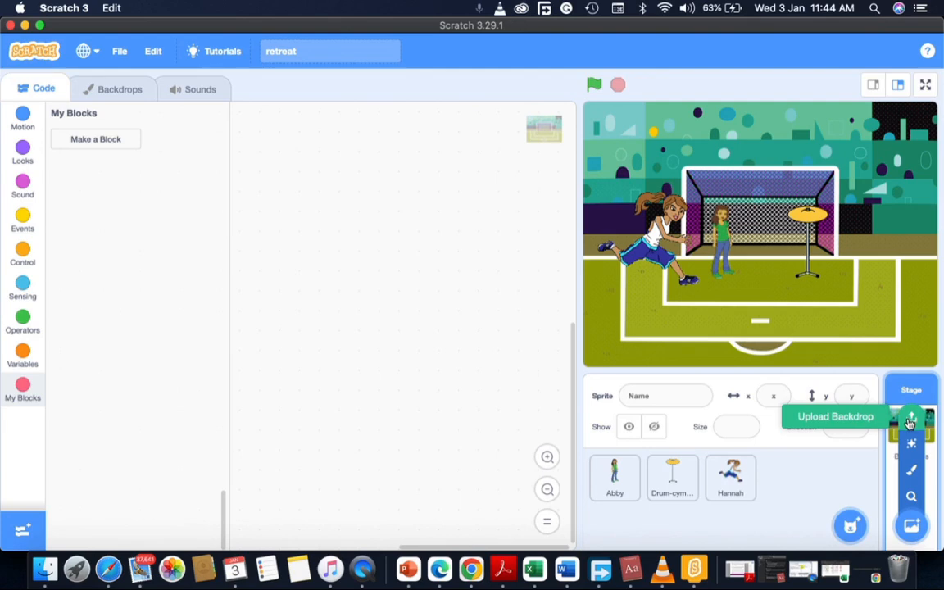
left_click(910, 421)
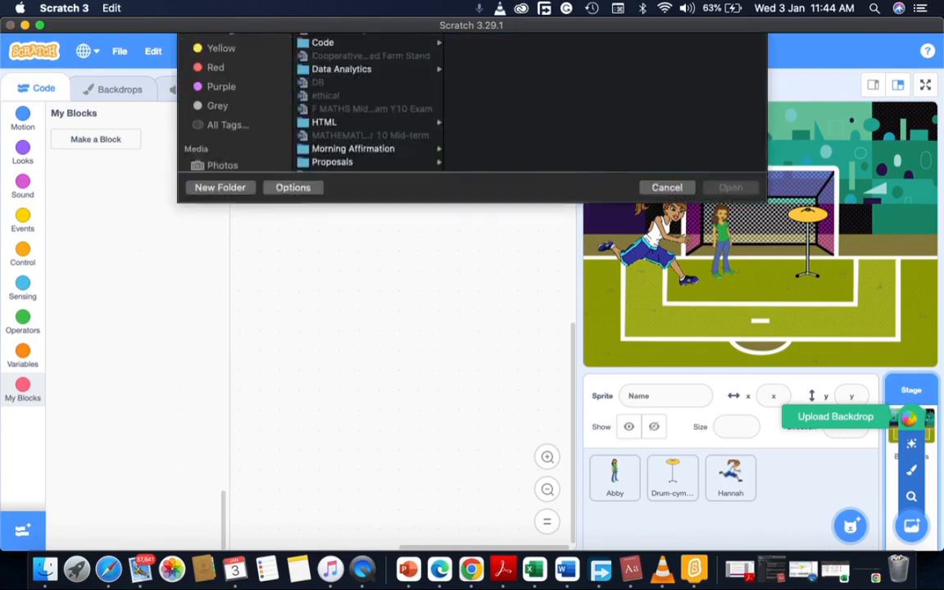
scroll(328, 187, "down", 2)
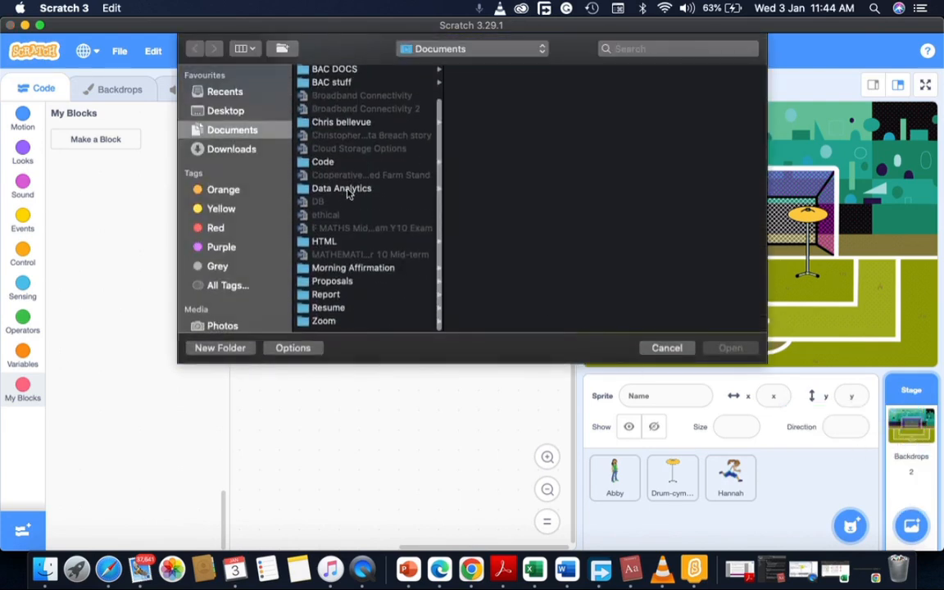
left_click(237, 150)
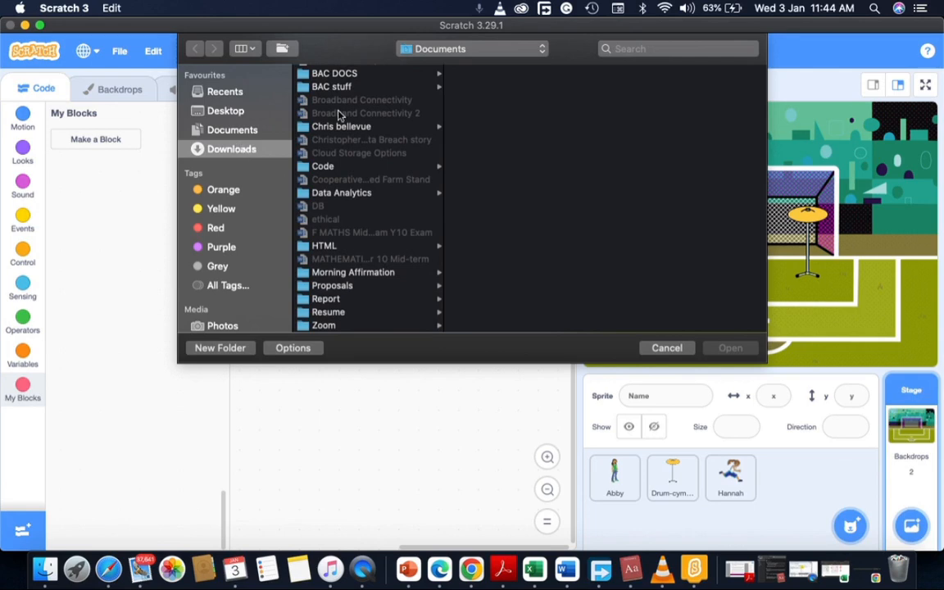
left_click(335, 84)
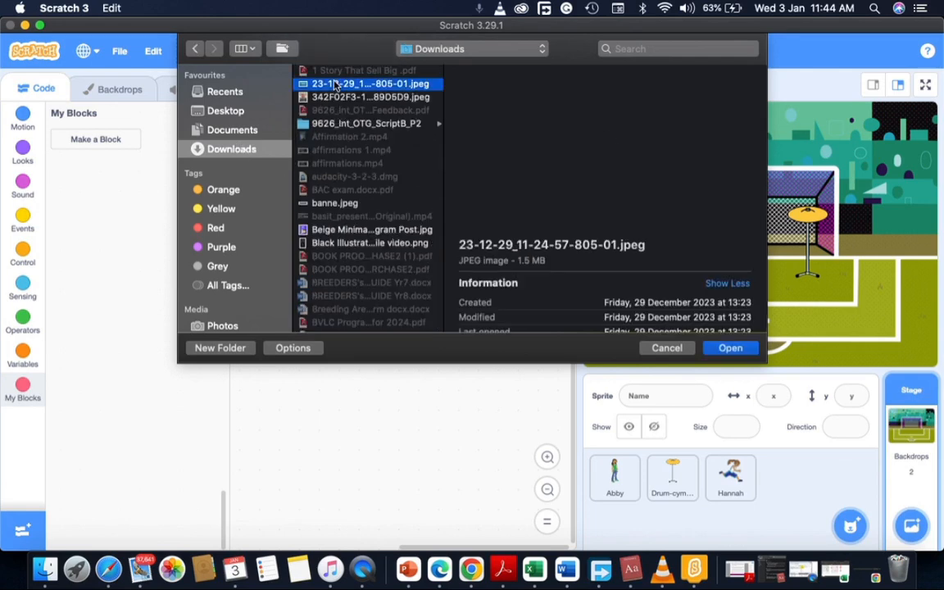
left_click(729, 348)
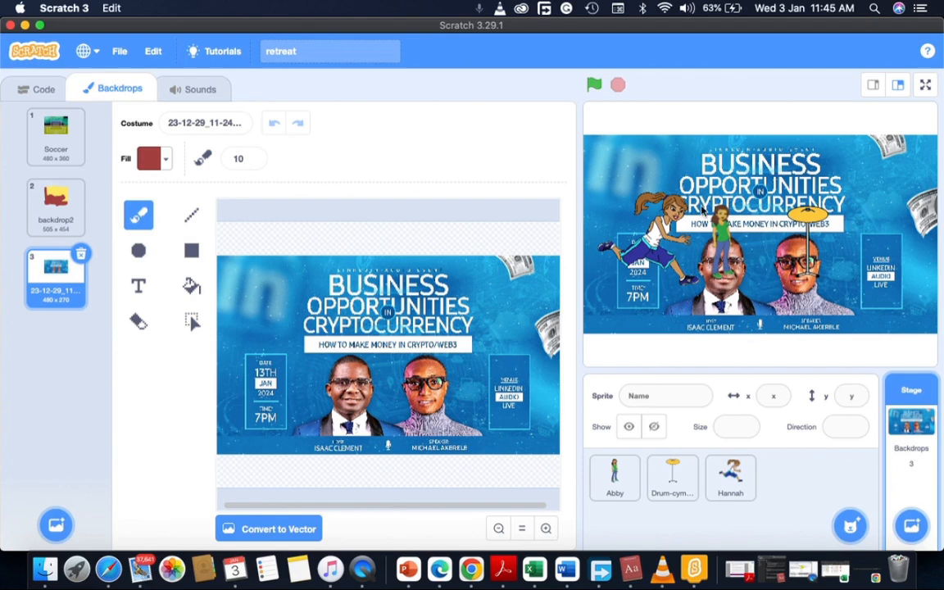
left_click(81, 256)
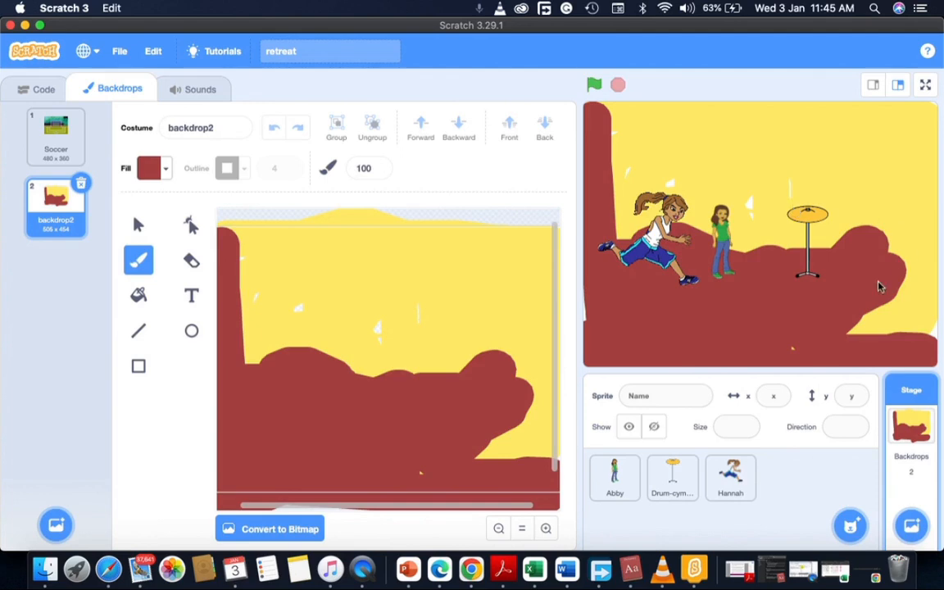
View the stage in full screen, and compare the small and large stage layouts.
mouse_move(912, 526)
left_click(927, 87)
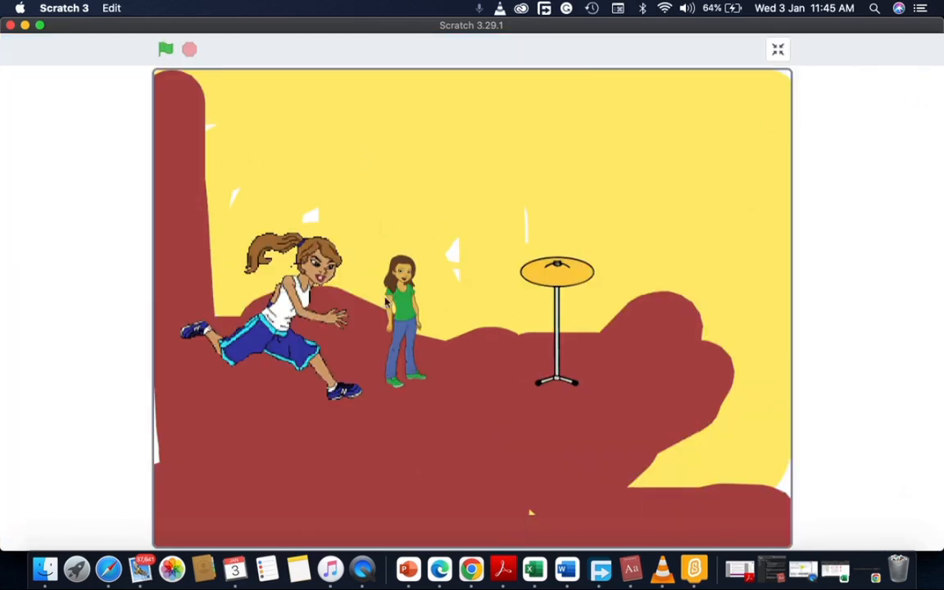
left_click(777, 52)
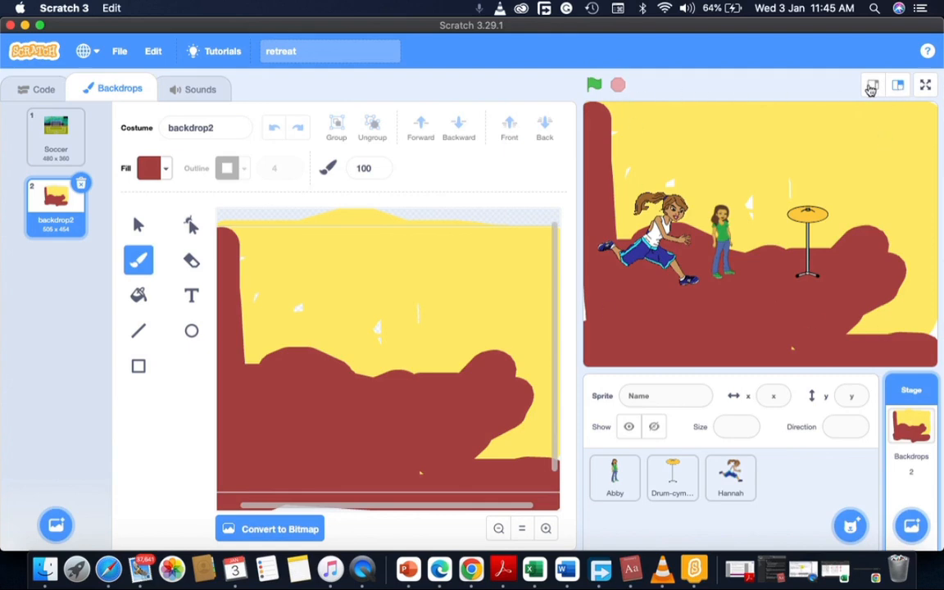
left_click(872, 86)
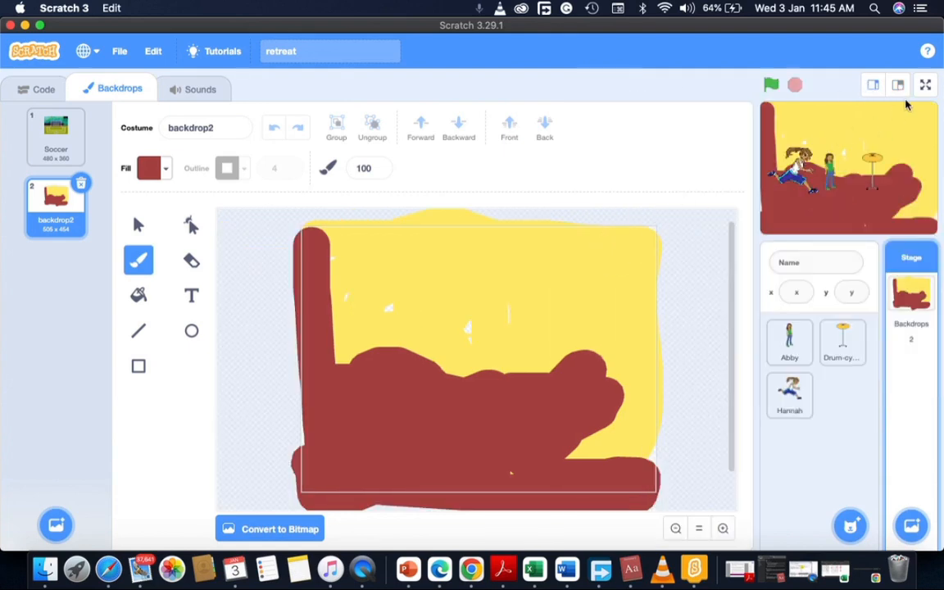
left_click(899, 87)
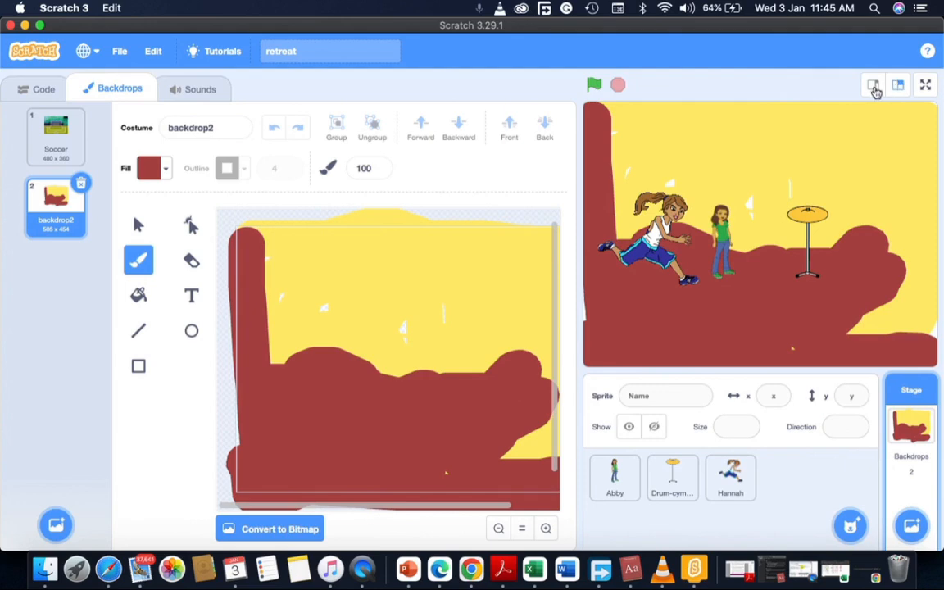
left_click(874, 87)
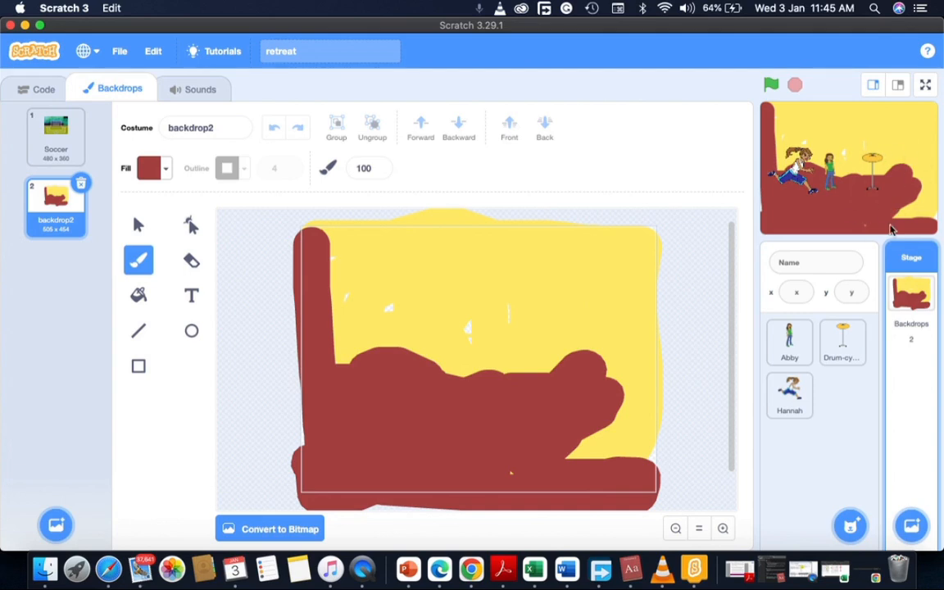
left_click(898, 86)
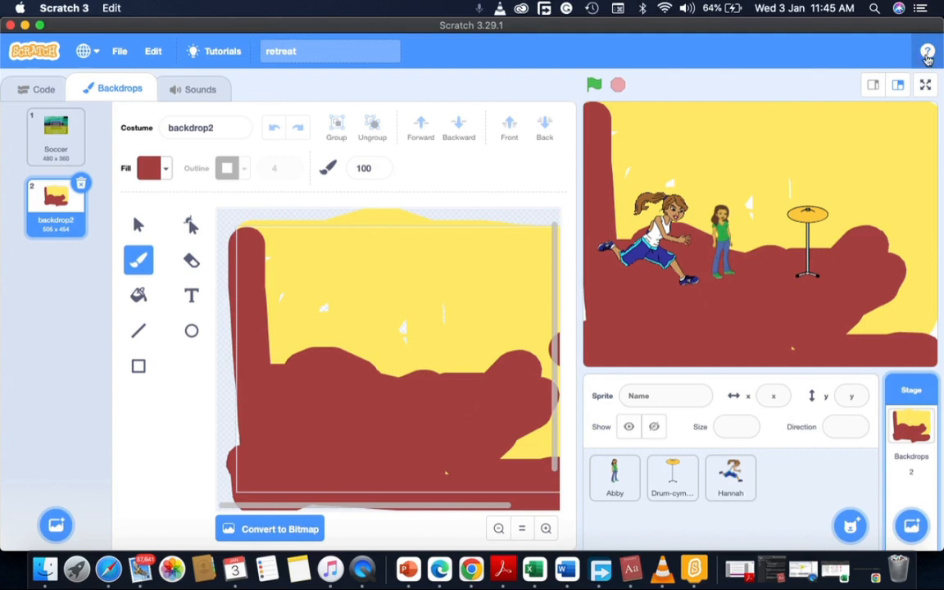
Look through the help options (About, Privacy Policy, Data Settings) and the file options for creating, loading and saving projects.
left_click(928, 53)
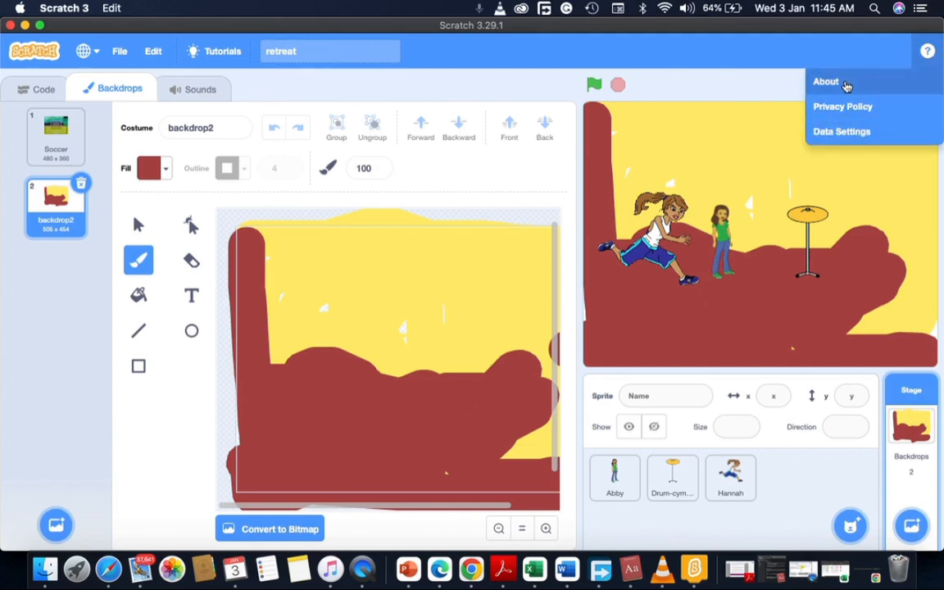
left_click(934, 55)
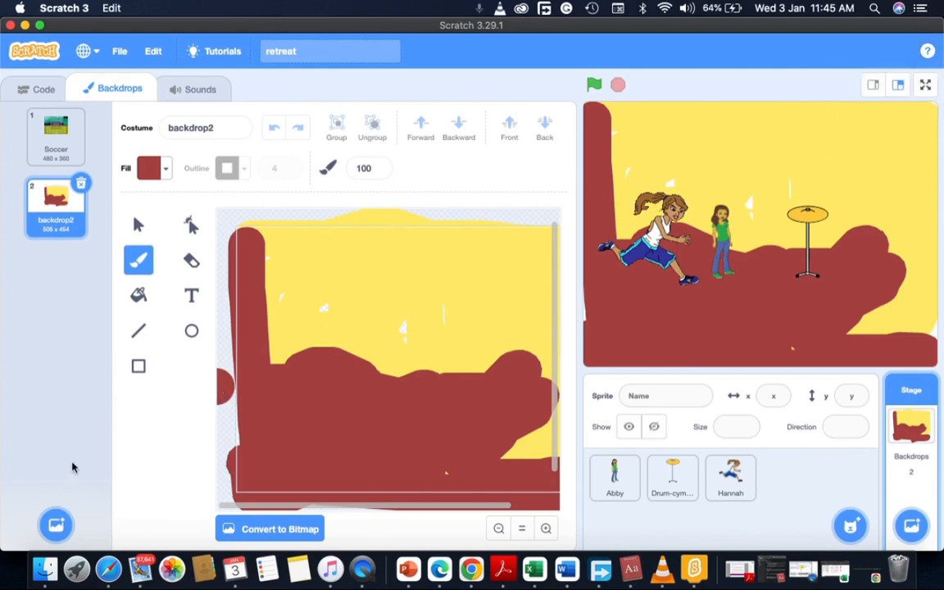
left_click(122, 54)
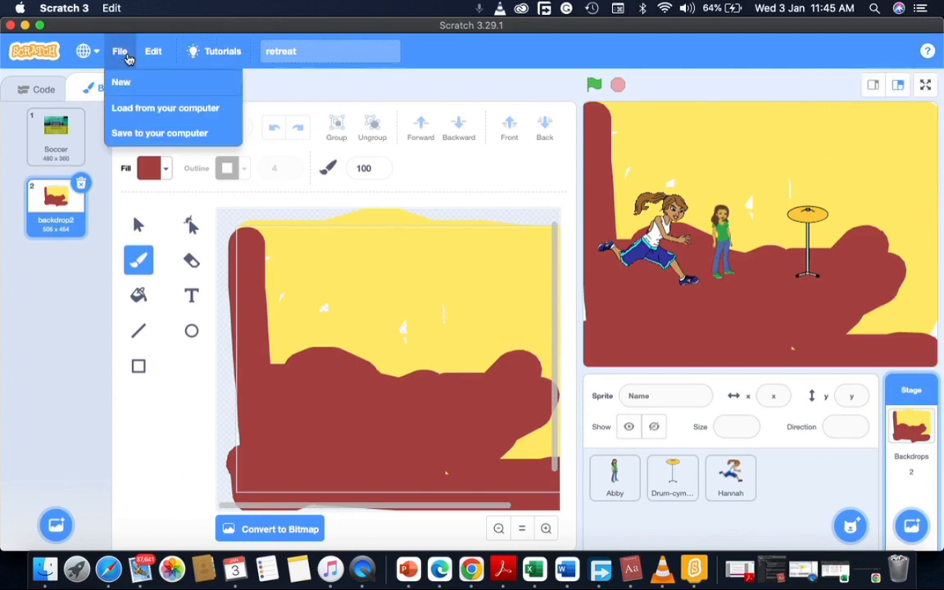
Return to the code blocks and browse the extension library down to the last extensions.
left_click(36, 96)
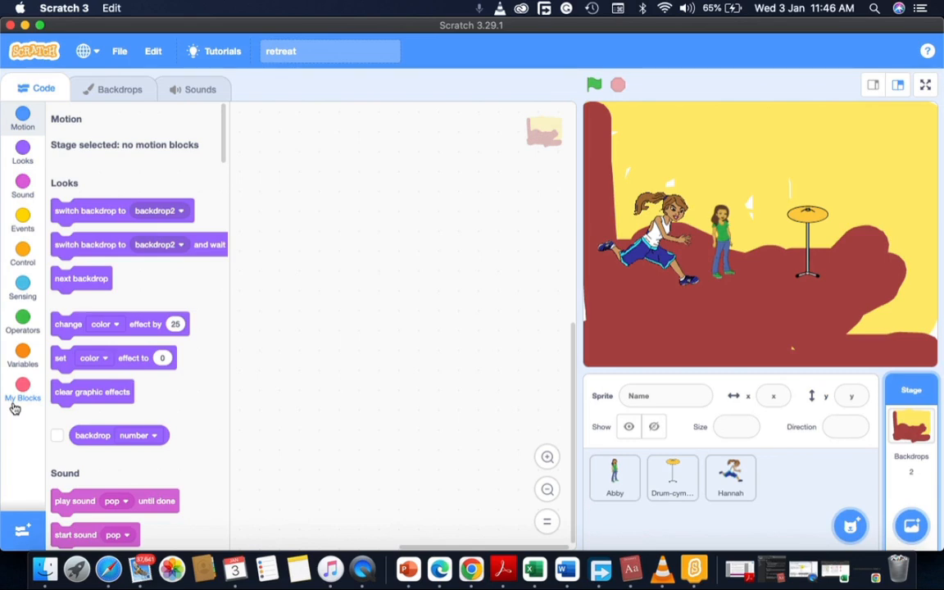
left_click(24, 533)
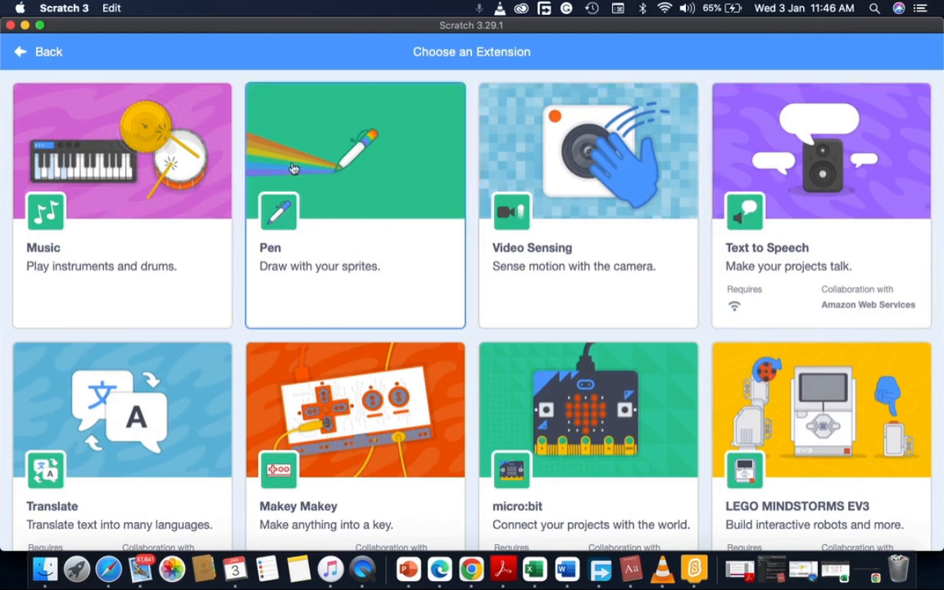
scroll(213, 245, "down", 3)
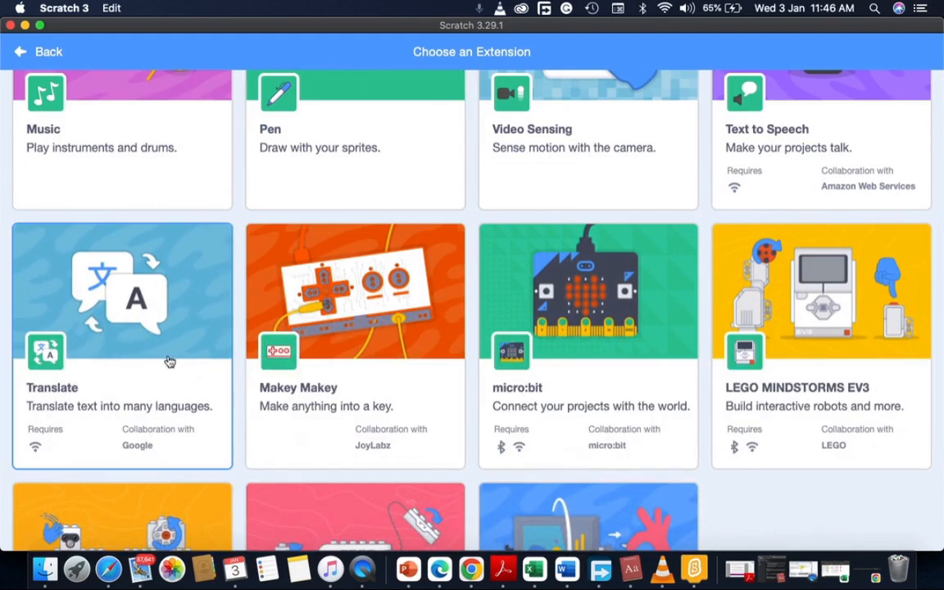
scroll(460, 313, "down", 5)
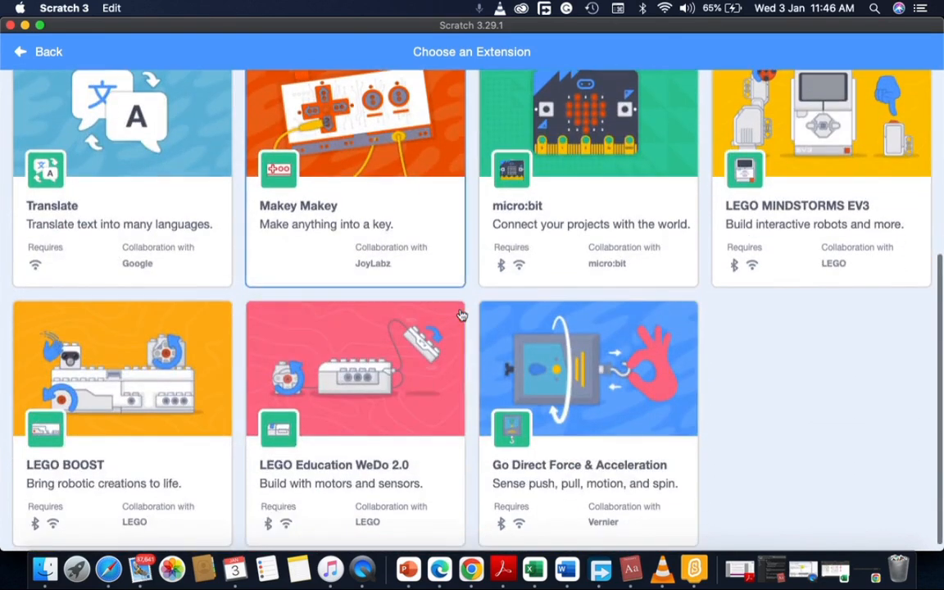
Add the Pen extension from the extension library to the project's block categories.
scroll(462, 316, "up", 3)
scroll(460, 316, "up", 3)
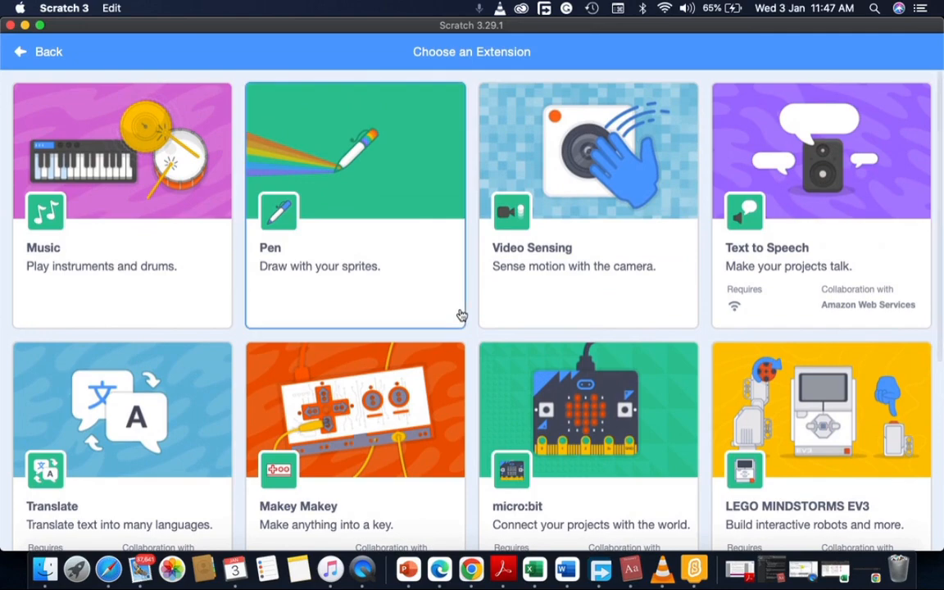
left_click(409, 185)
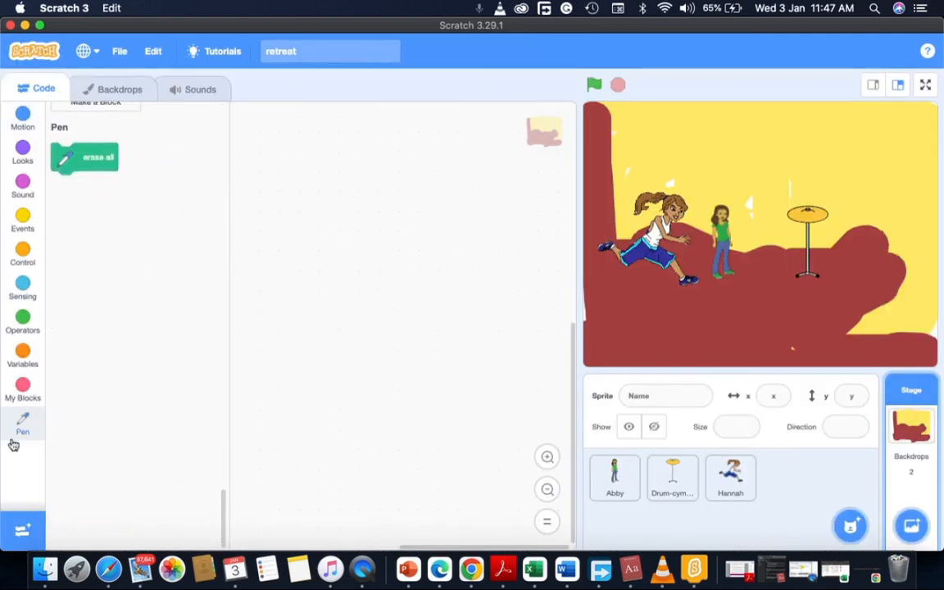
Add the Music and Text to Speech extensions to the project.
left_click(22, 533)
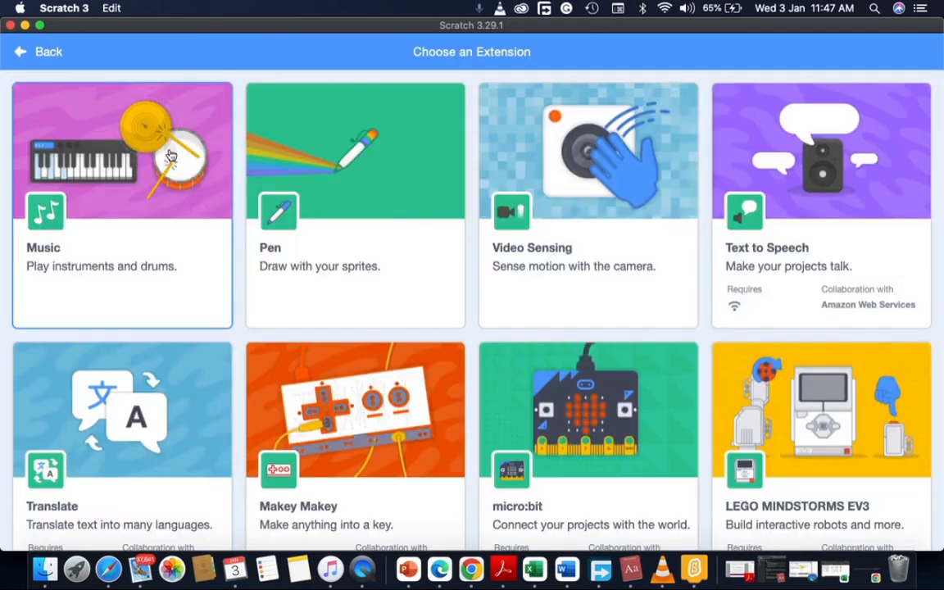
key("Escape")
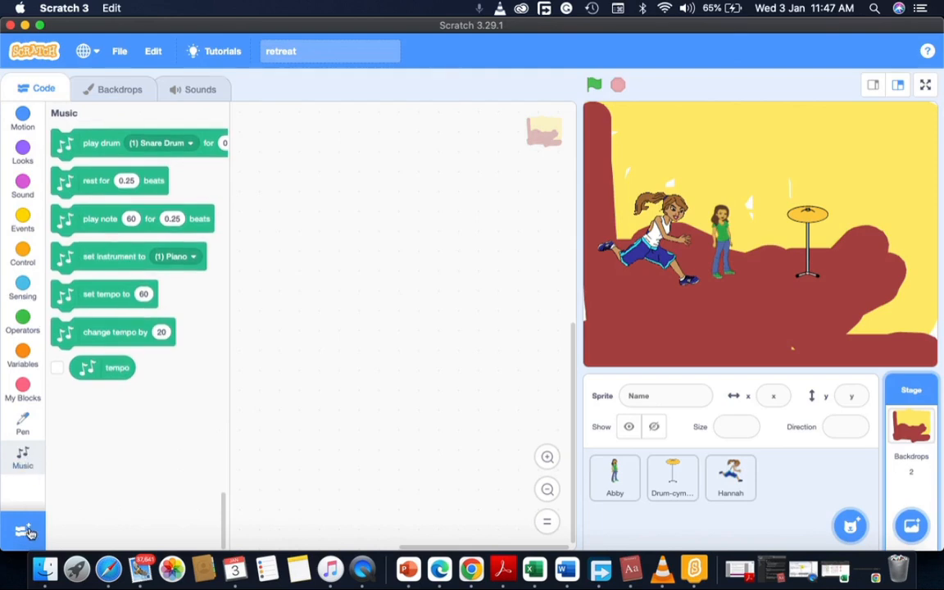
left_click(23, 532)
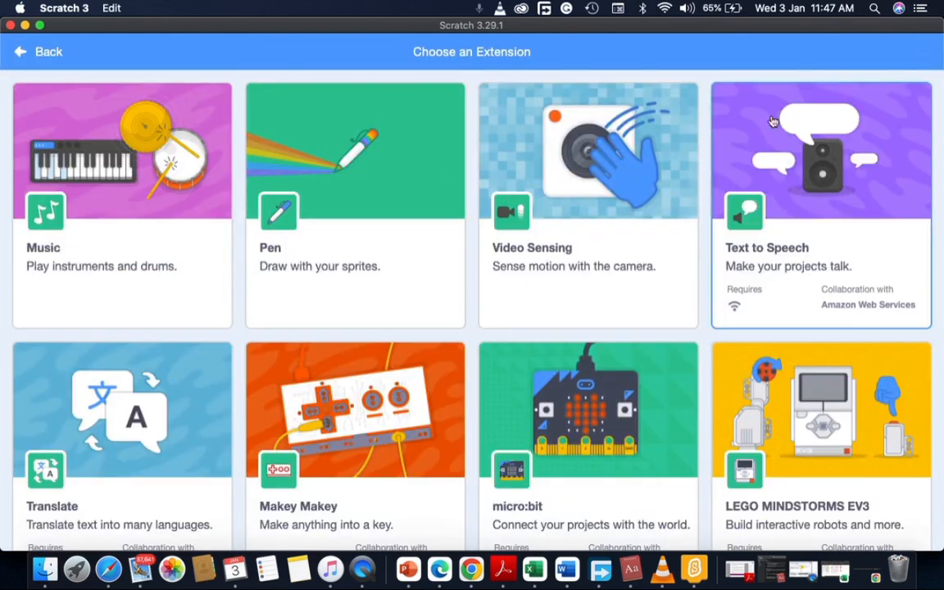
left_click(834, 176)
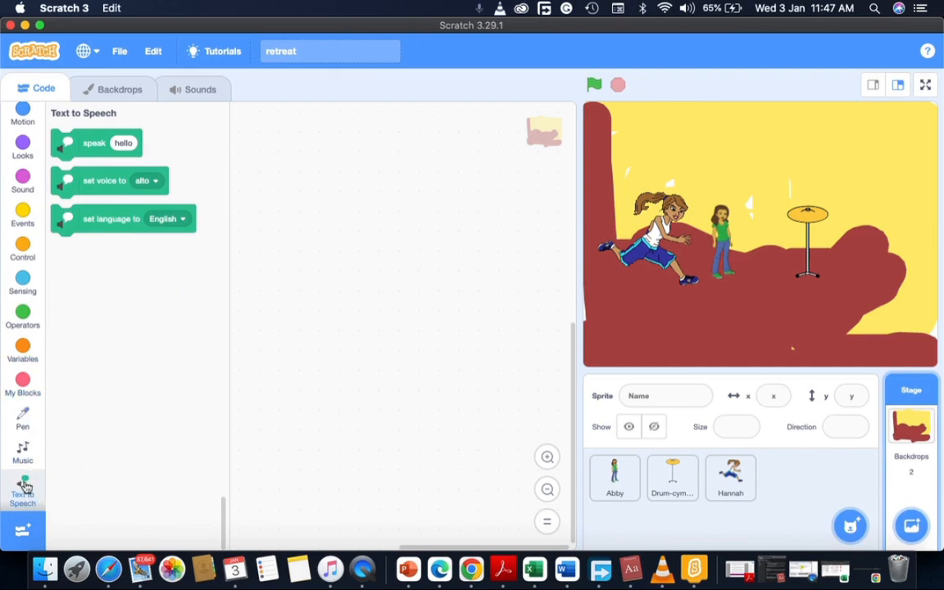
Look over the added Music blocks and the extension library, and go back to the Motion category without adding another extension.
scroll(45, 111, "up", 1)
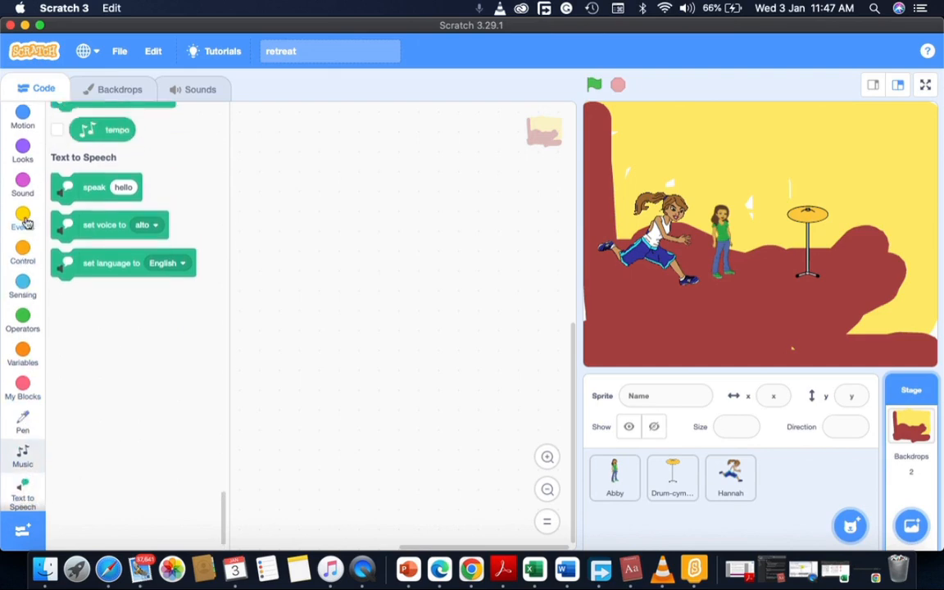
left_click(22, 447)
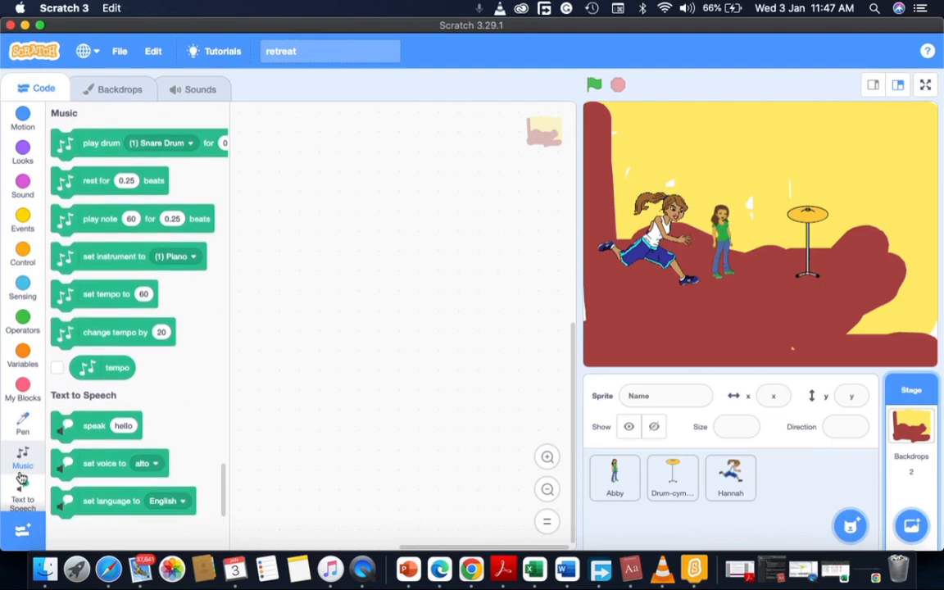
left_click(24, 519)
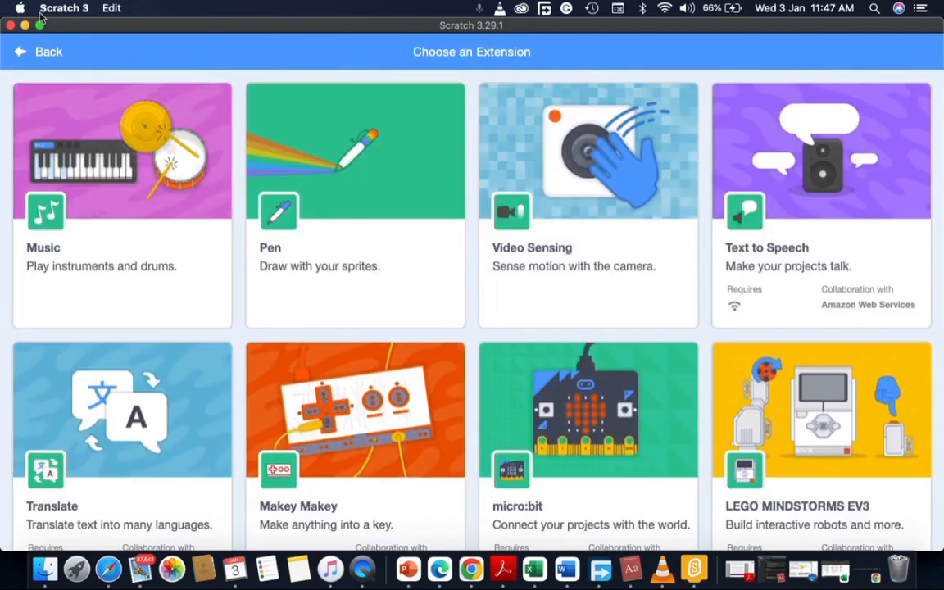
left_click(21, 53)
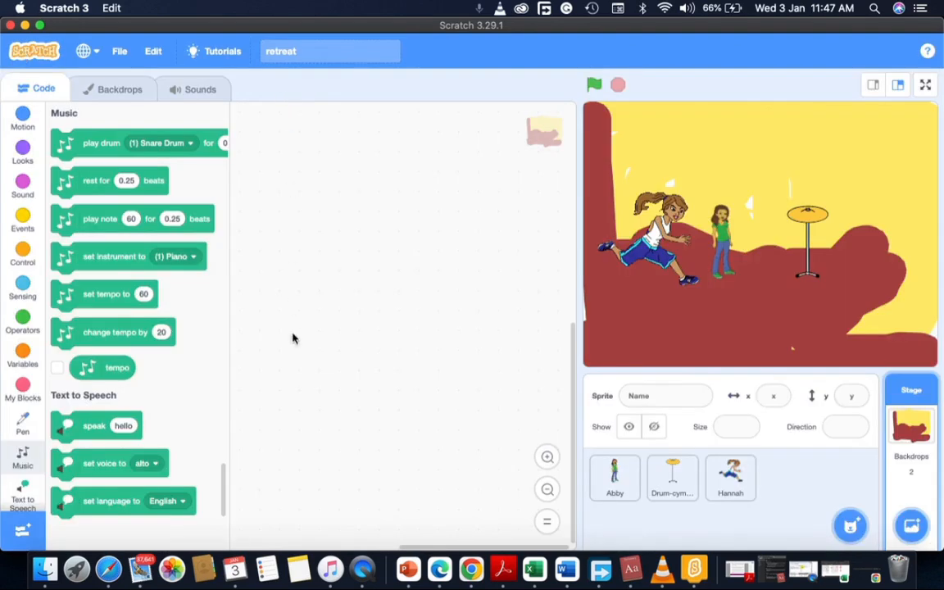
left_click(27, 120)
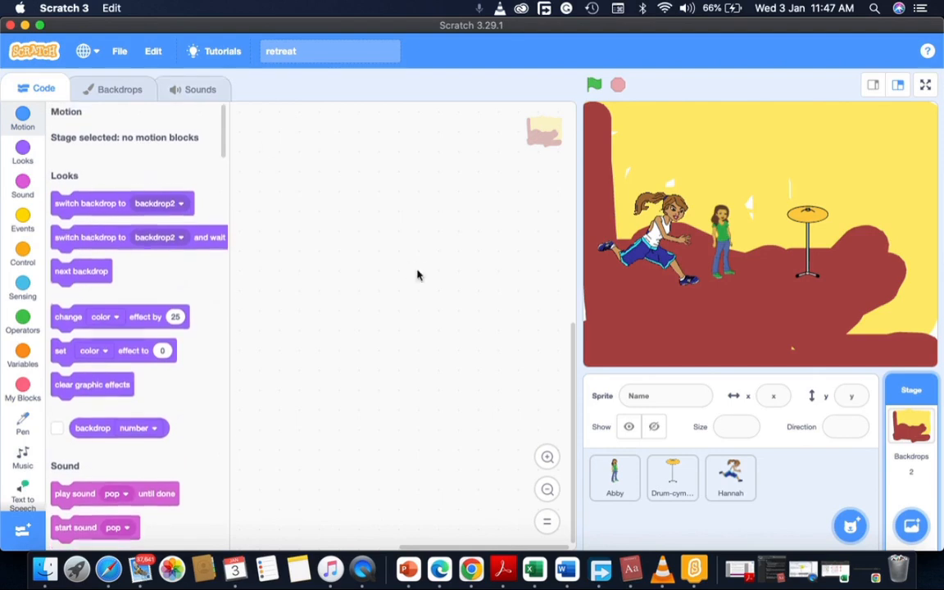